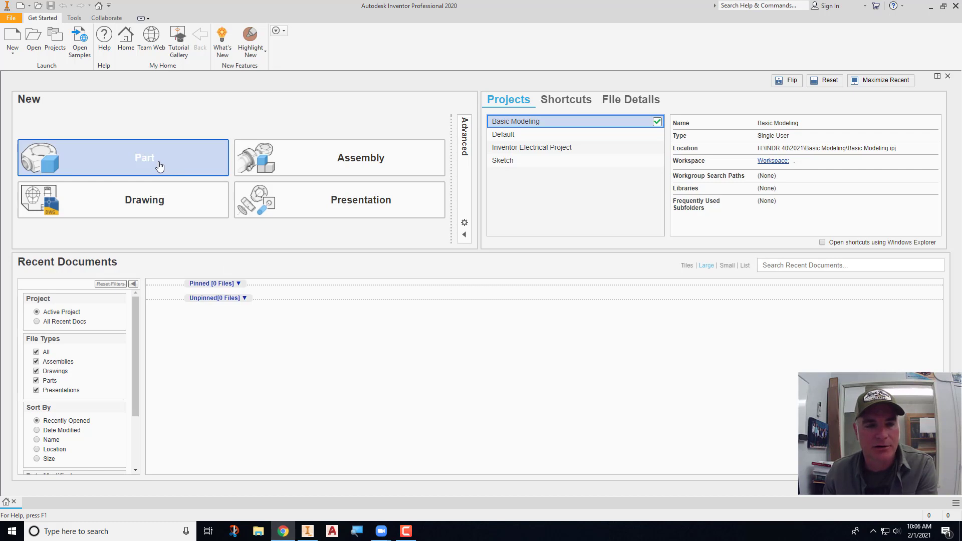
- Create a new part and start a 2D sketch on the horizontal XZ plane
{"action": "left_click", "coordinate": [158, 166]}
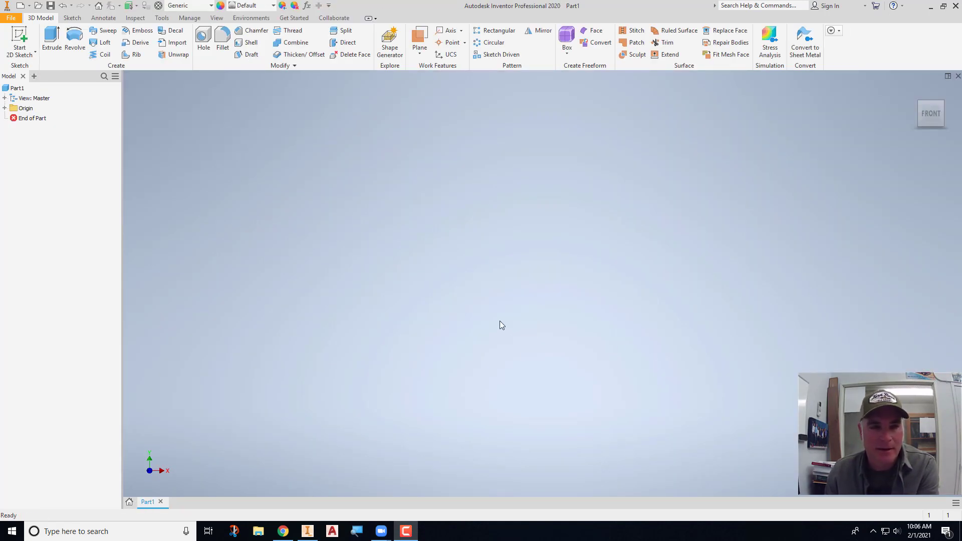
{"action": "left_click", "coordinate": [18, 37]}
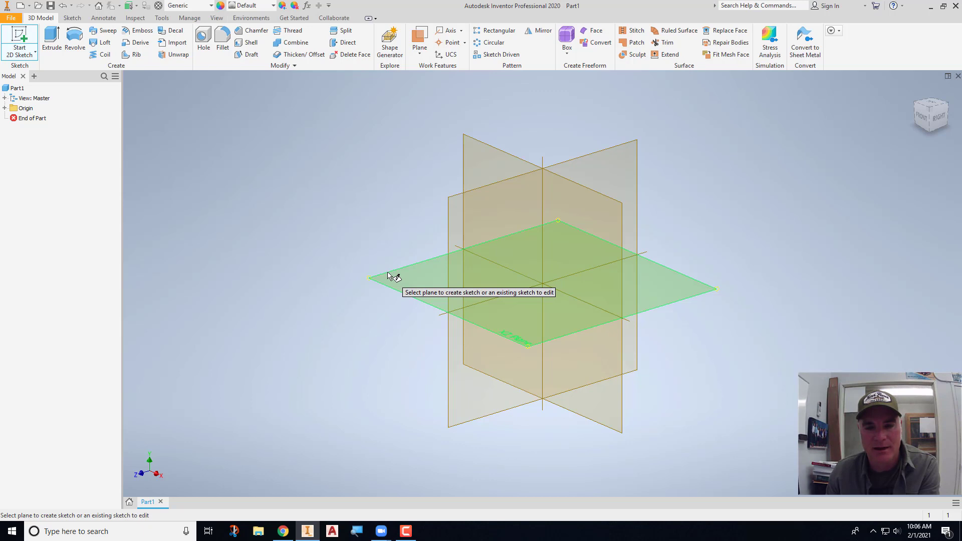
{"action": "left_click", "coordinate": [389, 274]}
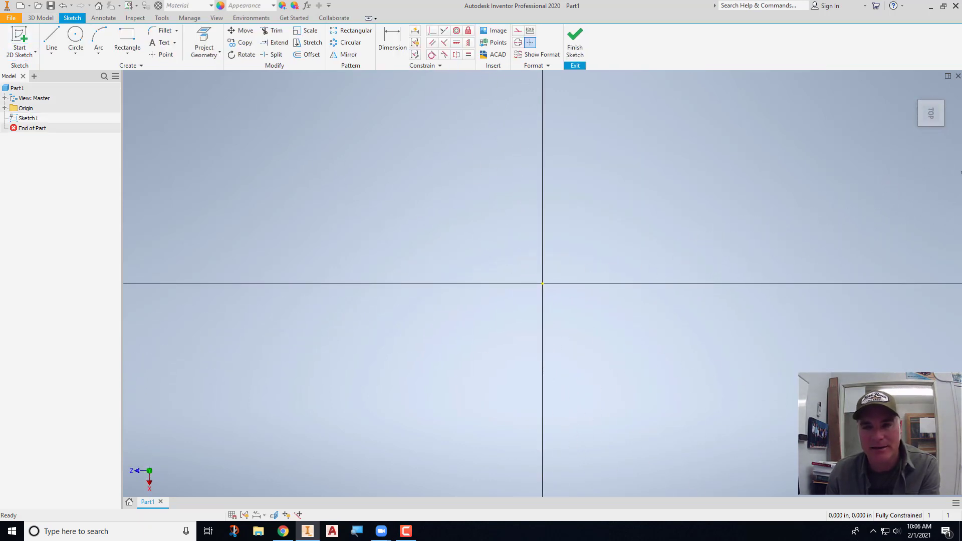
- Turn the sketch view upright and draw a six-sided inscribed polygon centred on the origin, about 56 in across the flats
{"action": "mouse_move", "coordinate": [935, 127]}
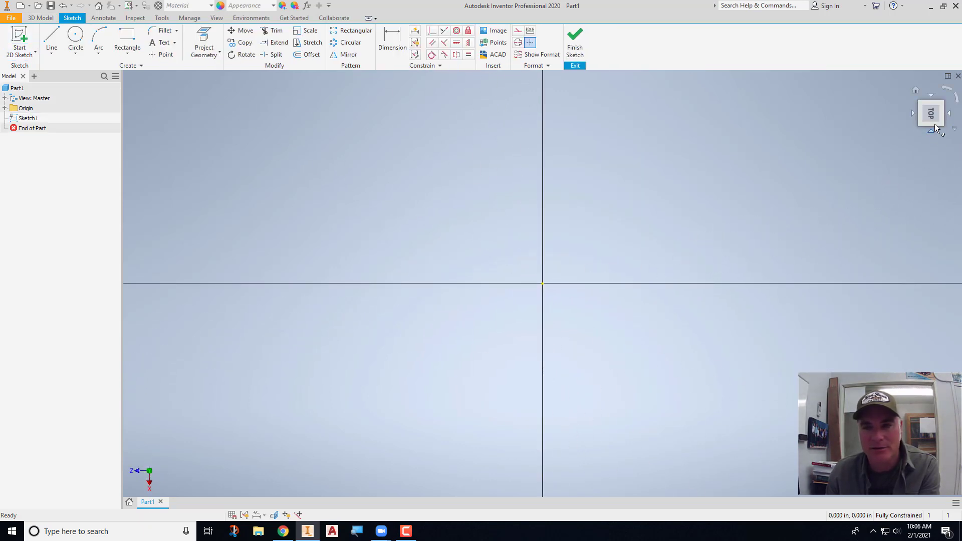
{"action": "left_click", "coordinate": [947, 91]}
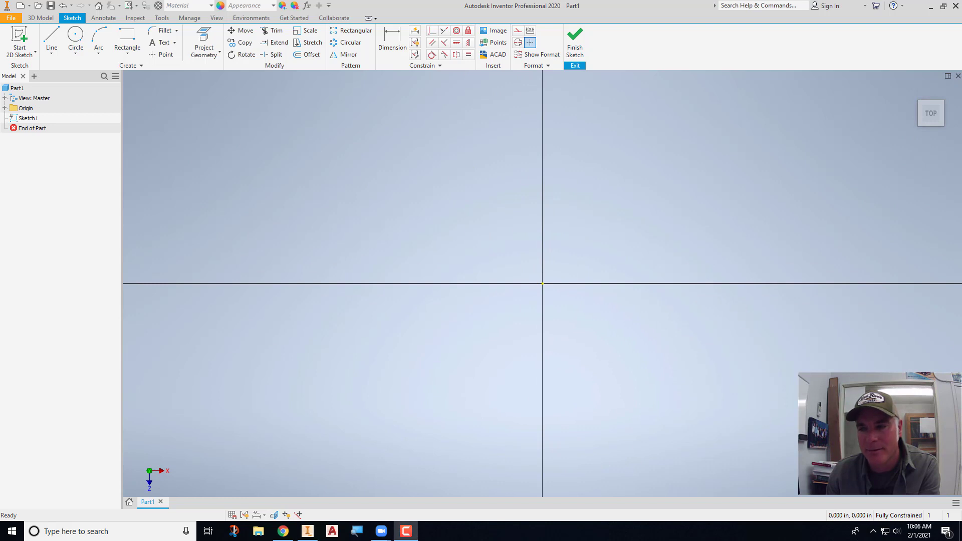
{"action": "scroll", "coordinate": [536, 236], "scroll_direction": "down", "scroll_amount": 2}
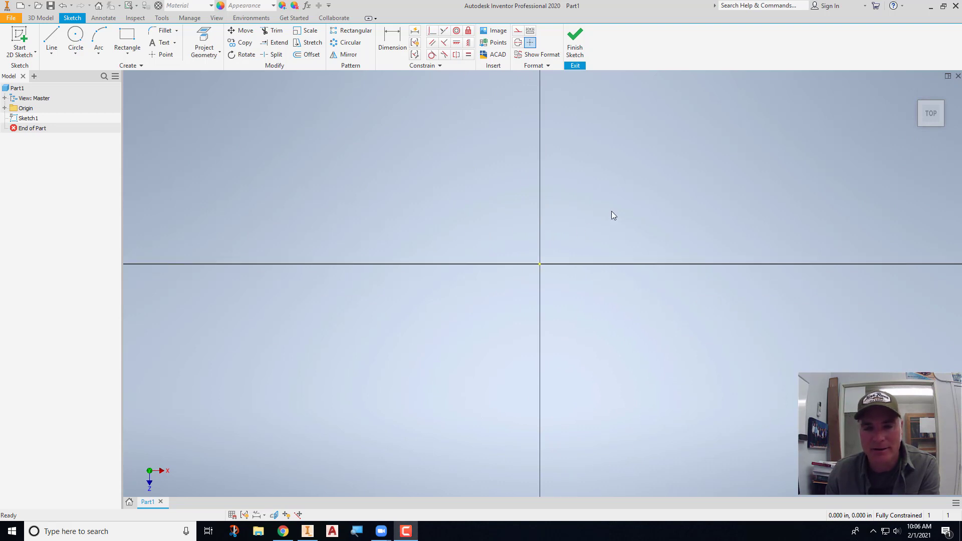
{"action": "mouse_move", "coordinate": [612, 212]}
{"action": "middle_mouse_down"}
{"action": "mouse_move", "coordinate": [549, 268]}
{"action": "mouse_move", "coordinate": [592, 207]}
{"action": "middle_mouse_up"}
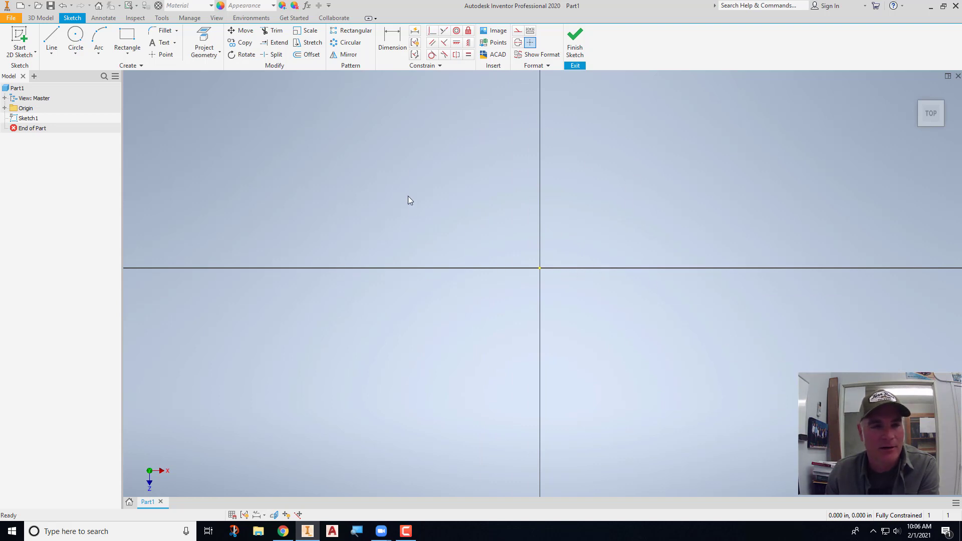
{"action": "left_click", "coordinate": [129, 53]}
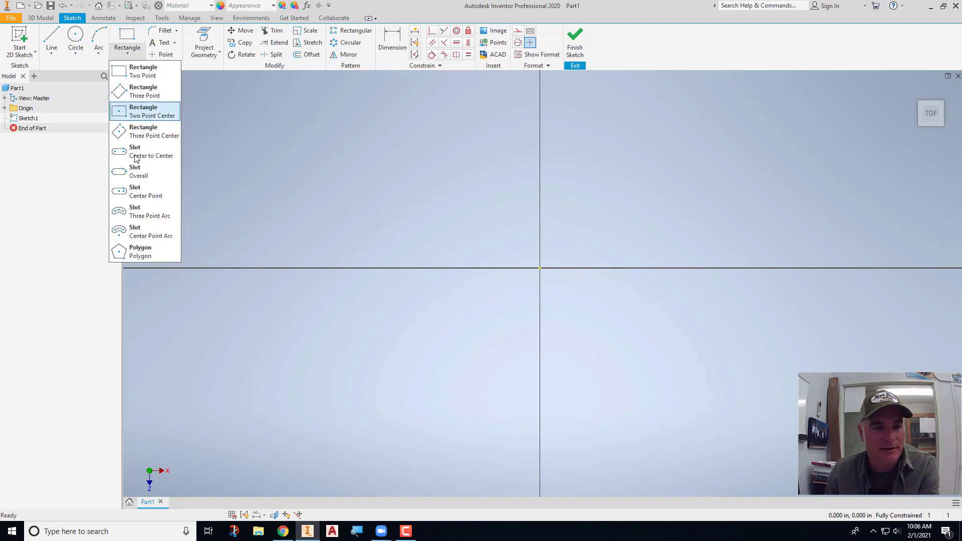
{"action": "left_click", "coordinate": [138, 249]}
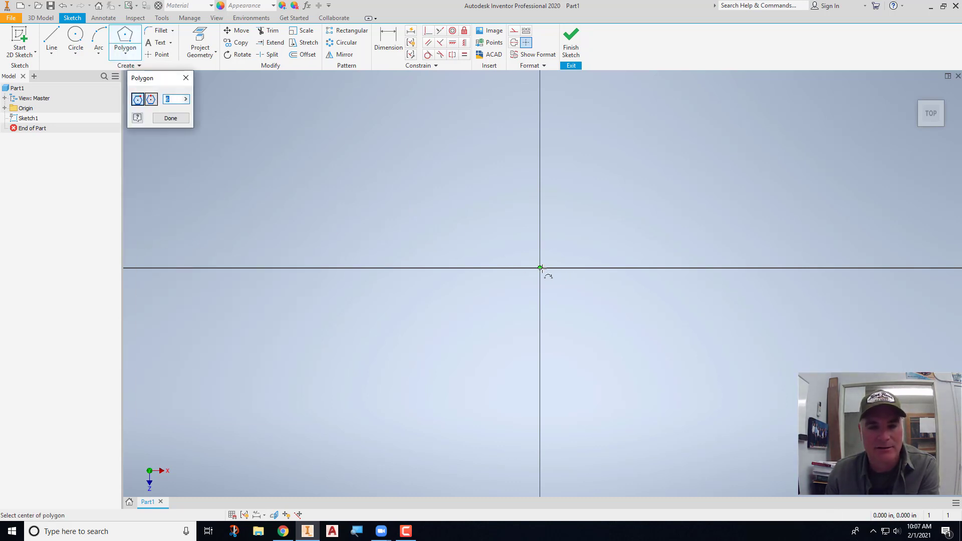
{"action": "left_click", "coordinate": [540, 268]}
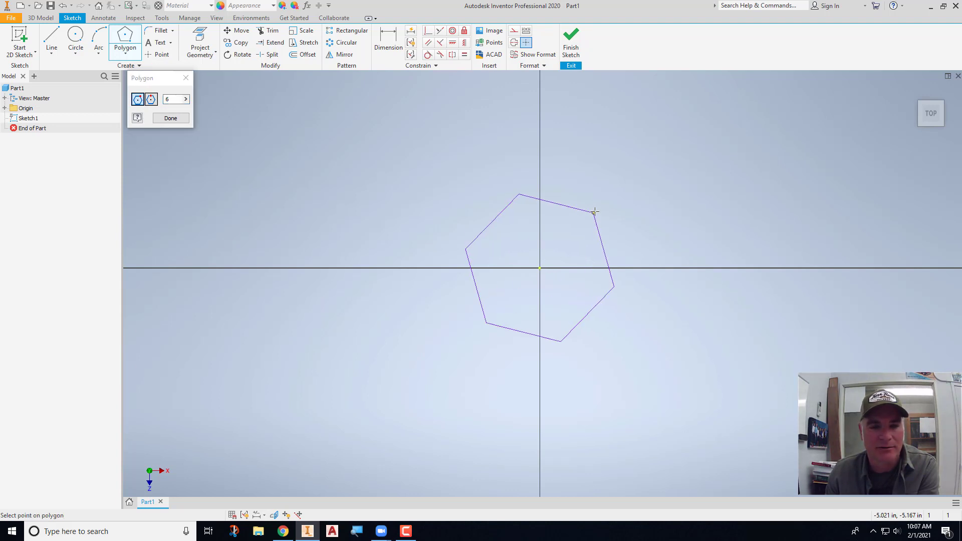
{"action": "scroll", "coordinate": [680, 161], "scroll_direction": "up", "scroll_amount": 2}
{"action": "middle_click_drag", "start_coordinate": [680, 161], "coordinate": [629, 226]}
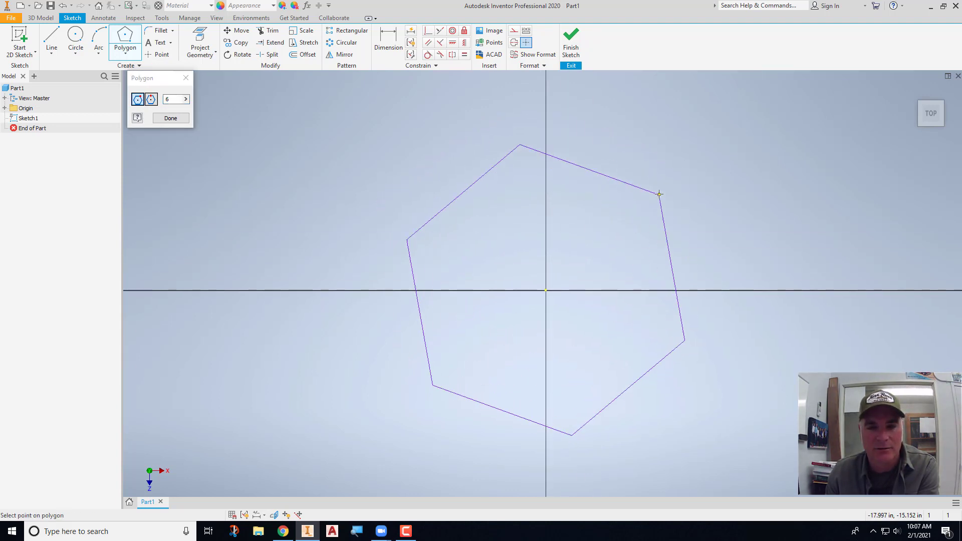
{"action": "left_click", "coordinate": [721, 182]}
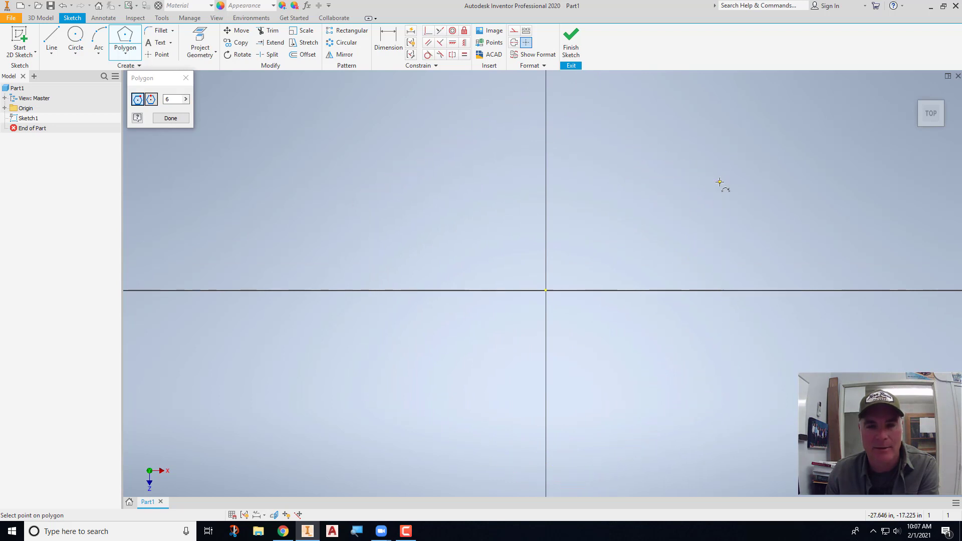
- Constrain the left side of the hexagon to be vertical
{"action": "scroll", "coordinate": [638, 241], "scroll_direction": "down", "scroll_amount": 3}
{"action": "scroll", "coordinate": [637, 241], "scroll_direction": "up", "scroll_amount": 2}
{"action": "scroll", "coordinate": [637, 241], "scroll_direction": "up", "scroll_amount": 2}
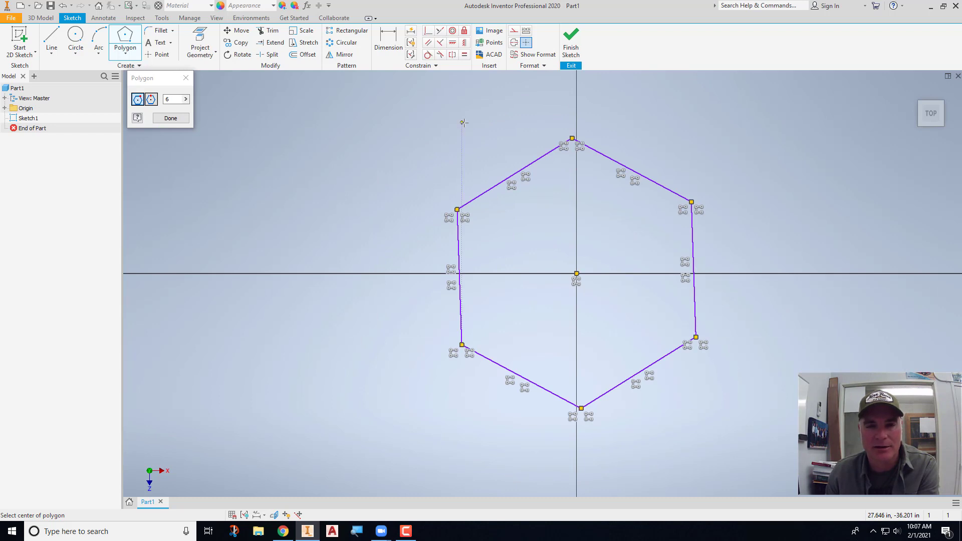
{"action": "key", "text": "d"}
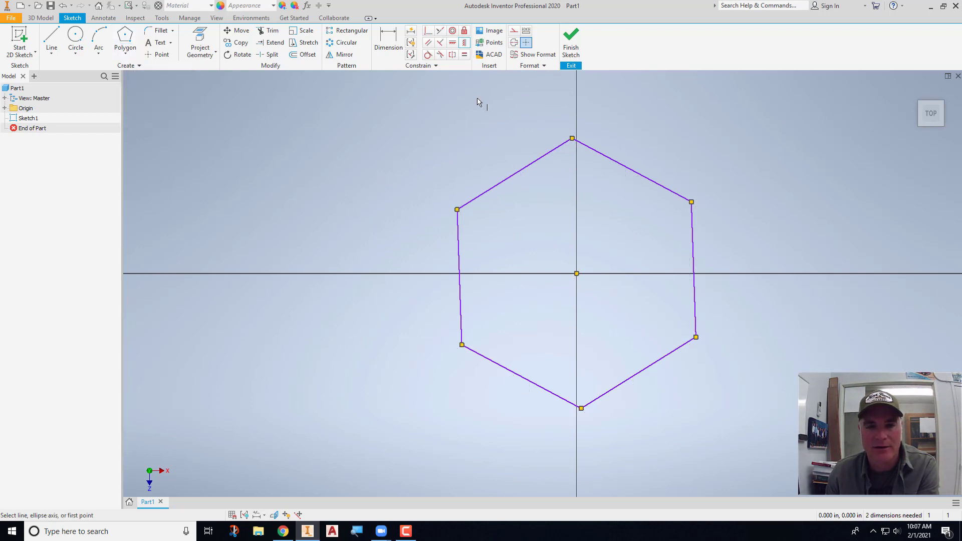
{"action": "left_click", "coordinate": [457, 244]}
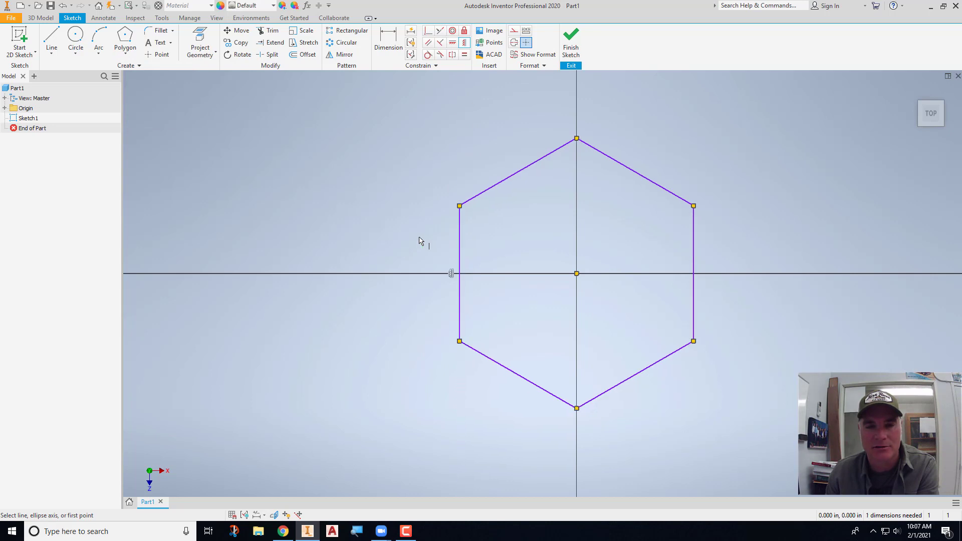
- Dimension the hexagon to 8 in between two opposite sides and finish the sketch
{"action": "left_click", "coordinate": [388, 42]}
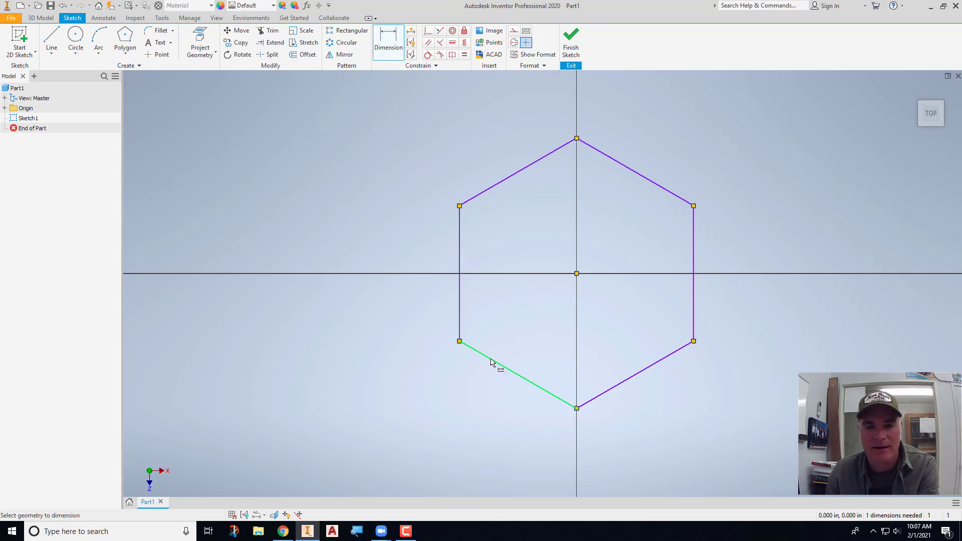
{"action": "left_click", "coordinate": [651, 181]}
{"action": "left_click", "coordinate": [644, 228]}
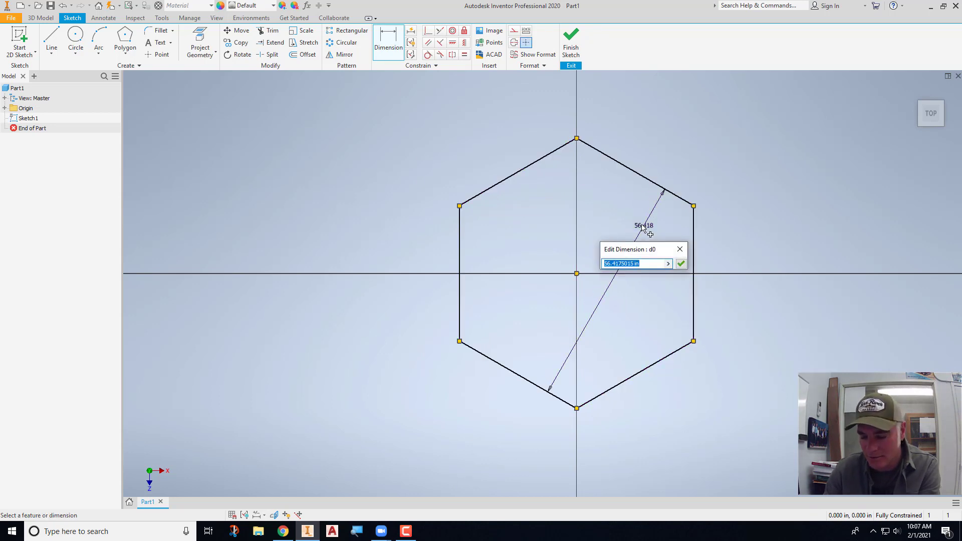
{"action": "type", "text": "8"}
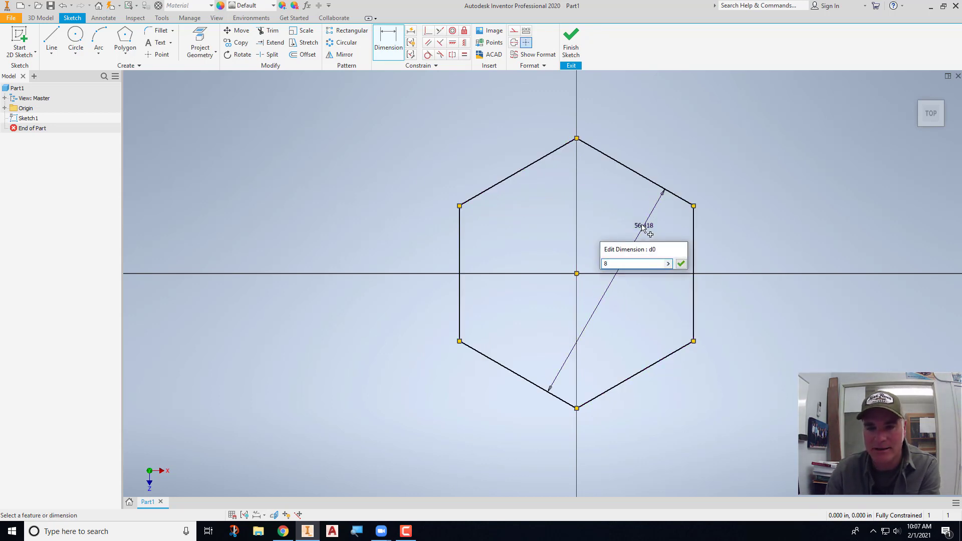
{"action": "key", "text": "Return"}
{"action": "scroll", "coordinate": [593, 301], "scroll_direction": "up", "scroll_amount": 5}
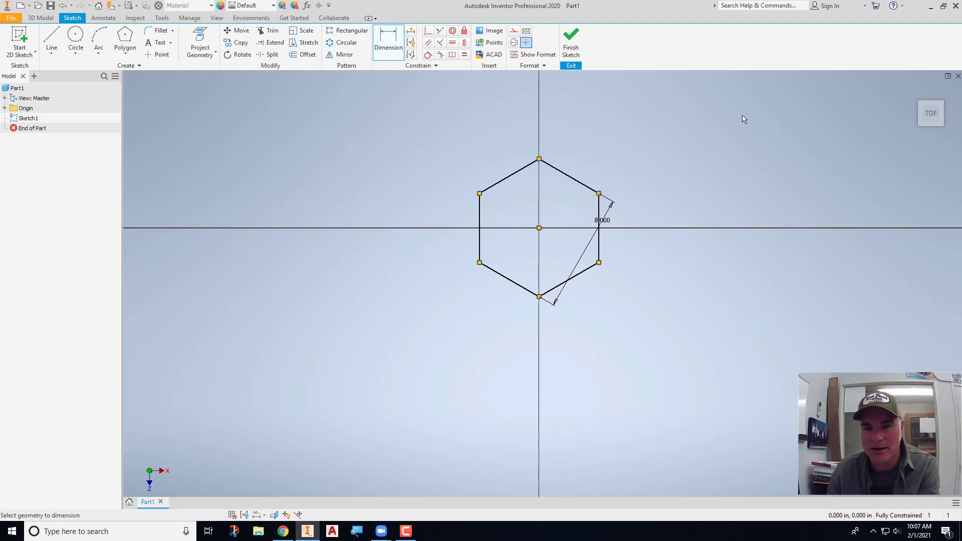
{"action": "left_click", "coordinate": [568, 45]}
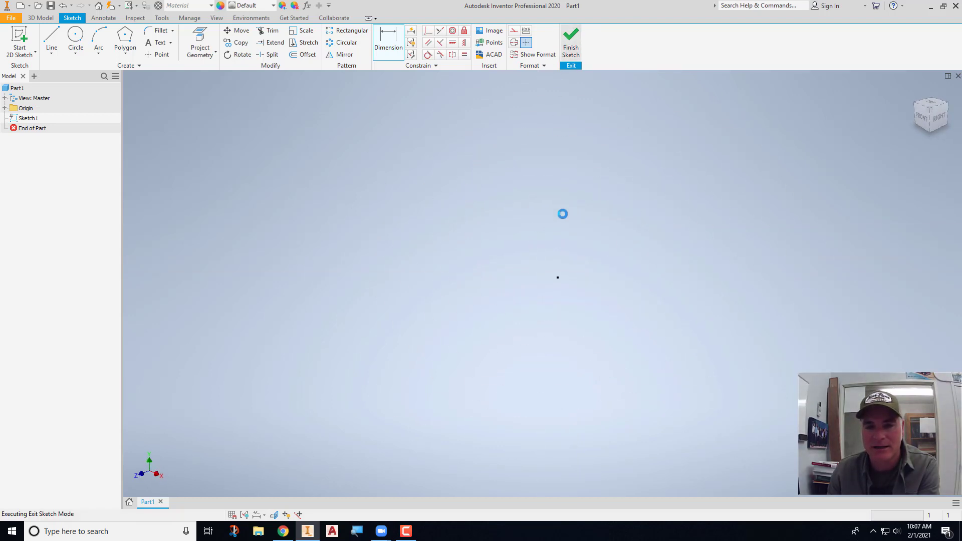
- Extrude the hexagon profile 1 in downward, below the sketch plane
{"action": "scroll", "coordinate": [563, 208], "scroll_direction": "down", "scroll_amount": 3}
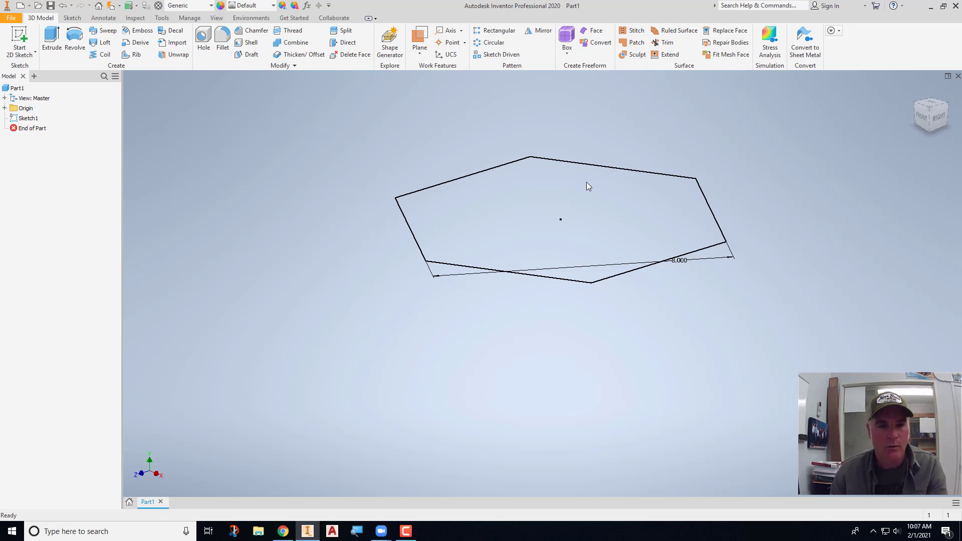
{"action": "left_click", "coordinate": [52, 44]}
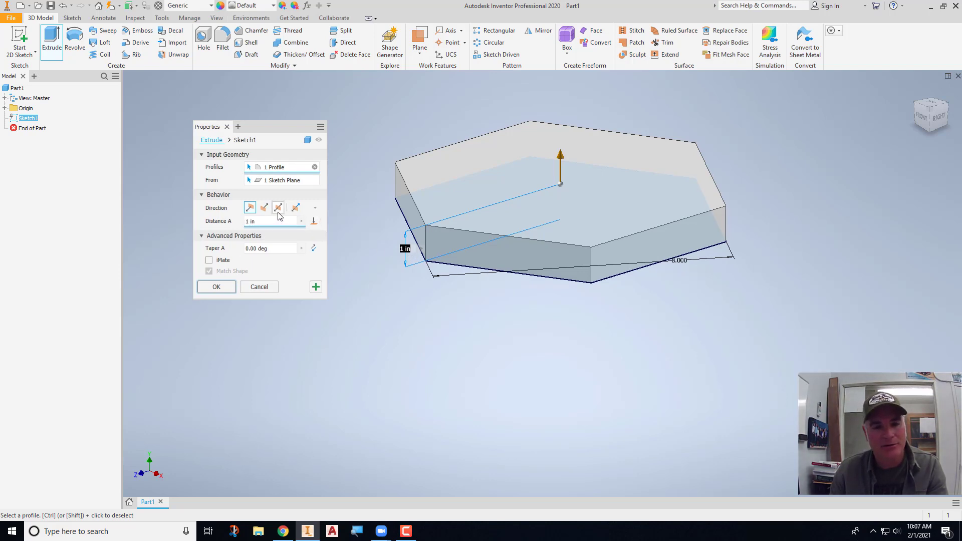
{"action": "left_click", "coordinate": [266, 208]}
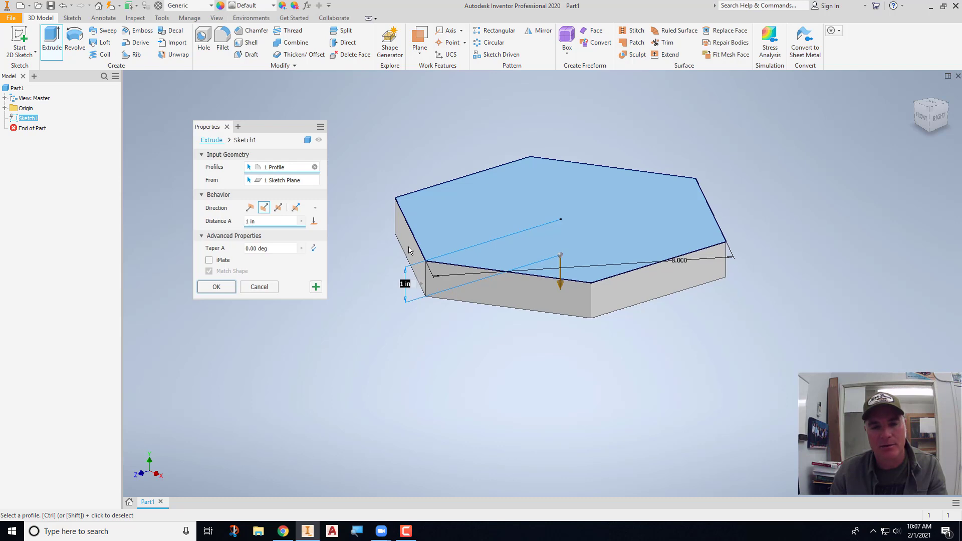
{"action": "left_click", "coordinate": [216, 287]}
- Start a new 2D sketch on the origin's XY plane, through the middle of the hexagonal plate
{"action": "key", "text": "F6"}
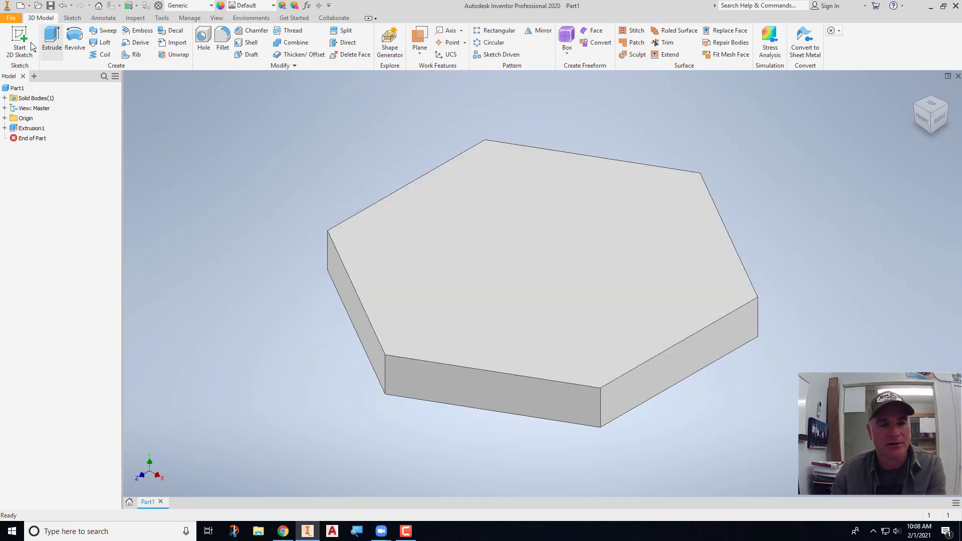
{"action": "left_click", "coordinate": [22, 40]}
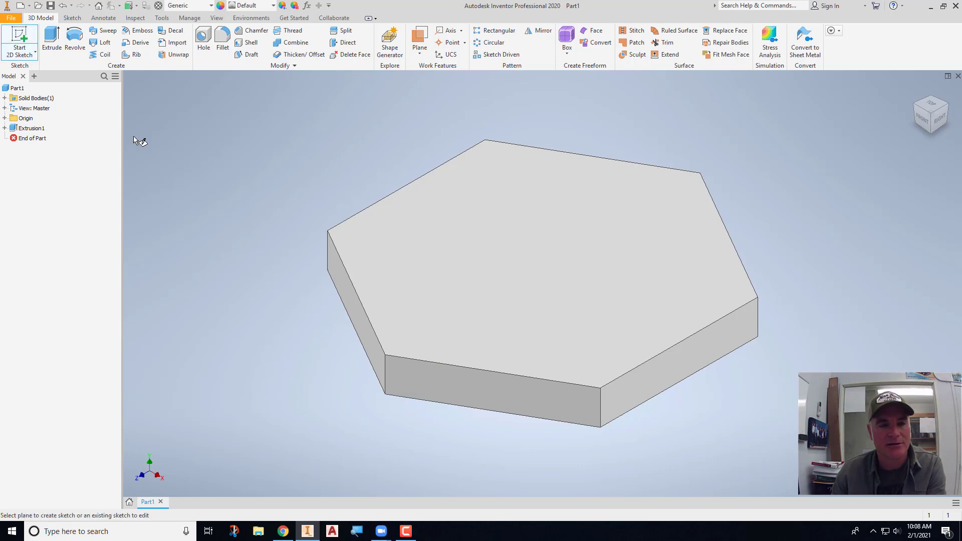
{"action": "left_click", "coordinate": [5, 118]}
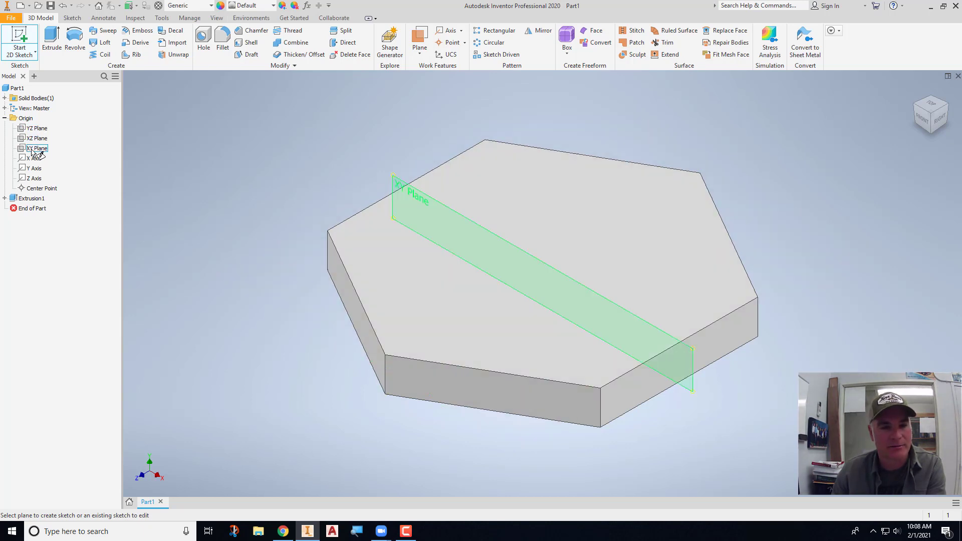
{"action": "left_click", "coordinate": [33, 150]}
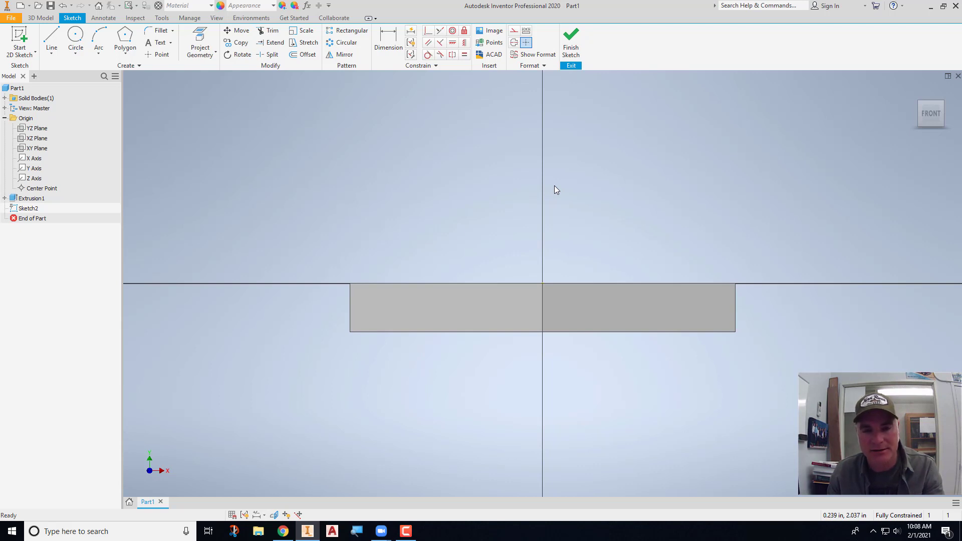
- Slice the model display at the sketch plane and show it in the isometric home view
{"action": "key", "text": "F7"}
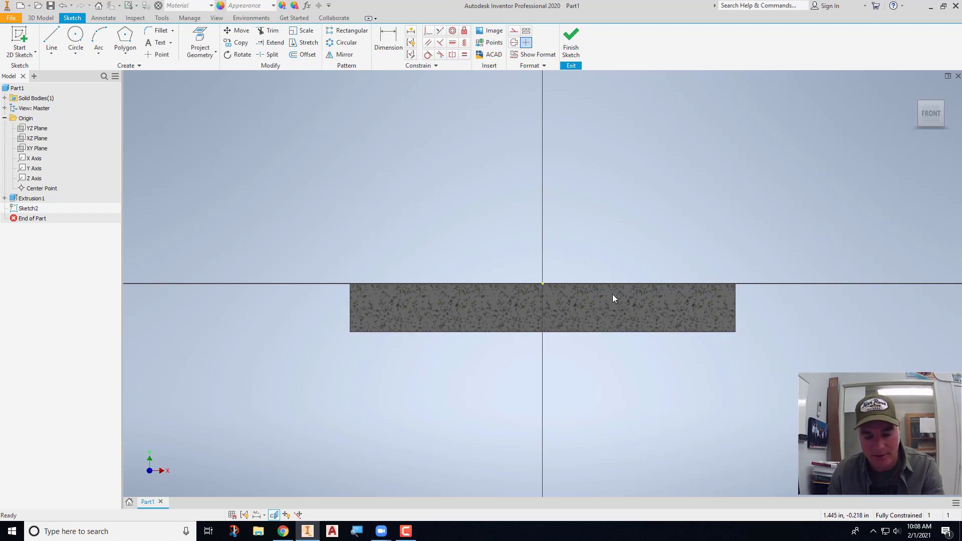
{"action": "key", "text": "F6"}
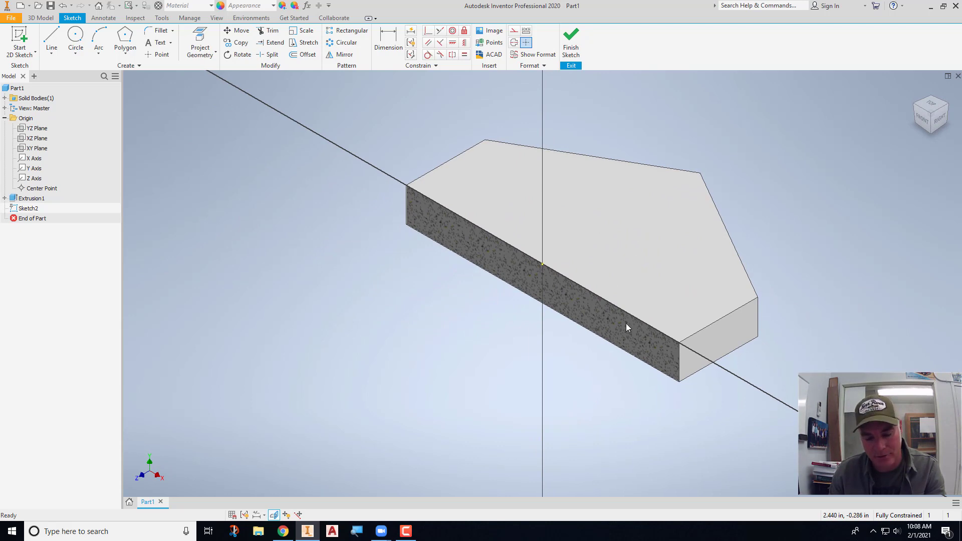
{"action": "key", "text": "F7"}
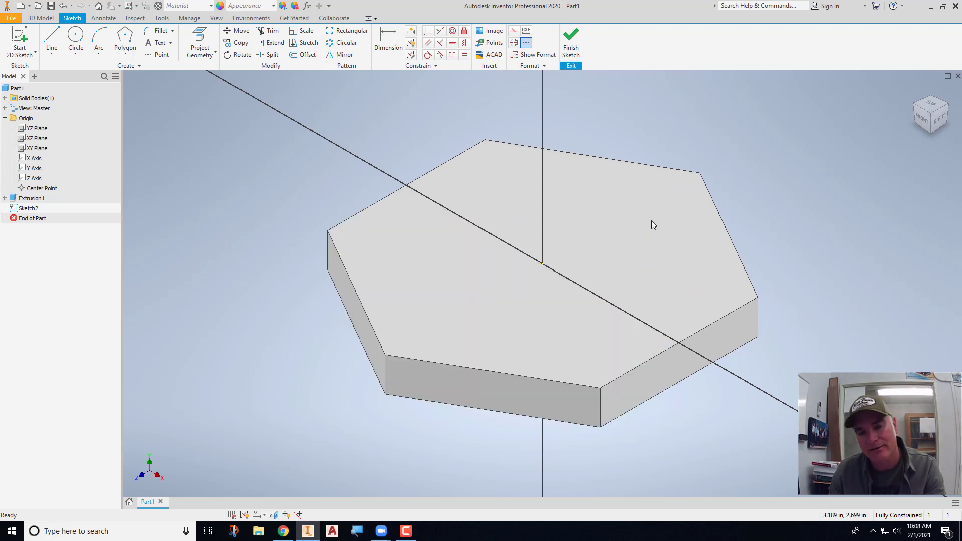
{"action": "key", "text": "F7"}
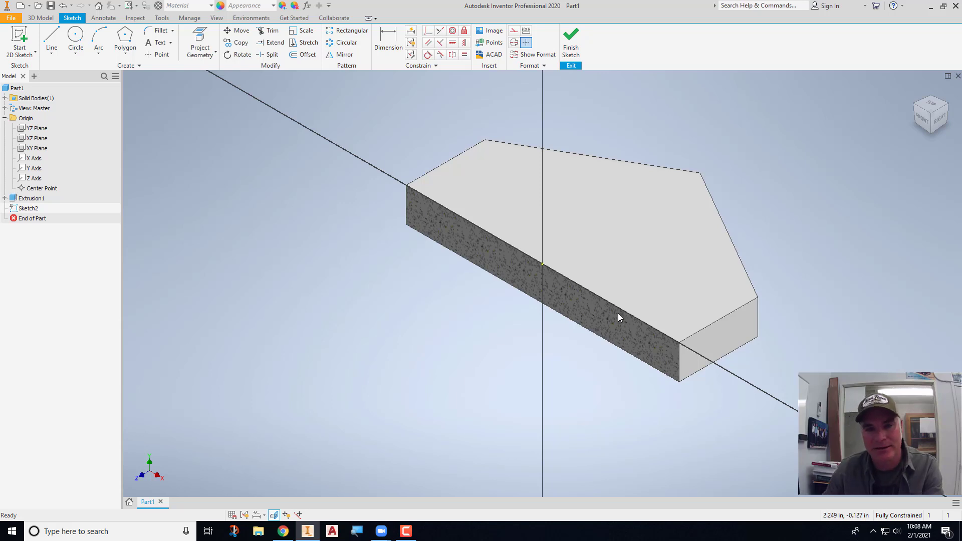
- Project the plate's top face into the XY-plane sketch as a reference line
{"action": "left_click", "coordinate": [77, 37]}
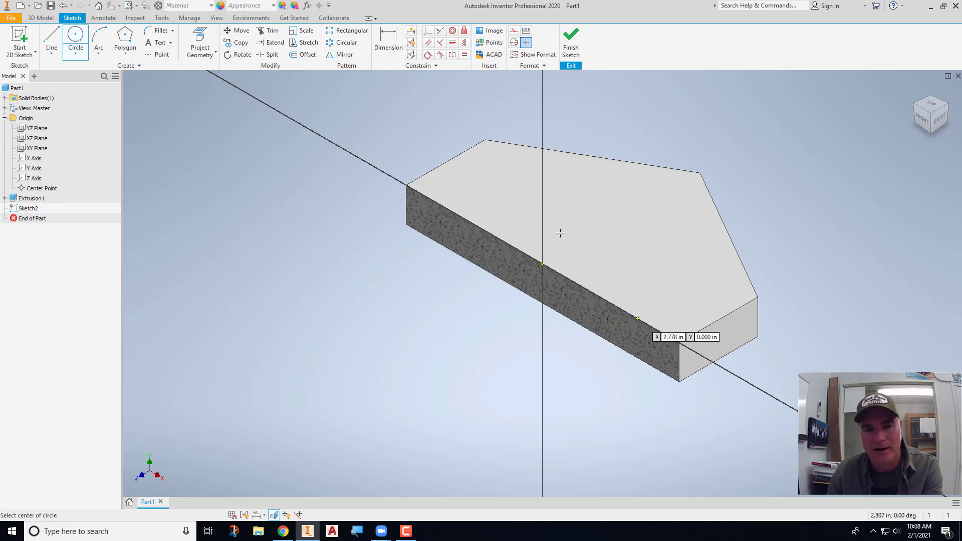
{"action": "key", "text": "Escape"}
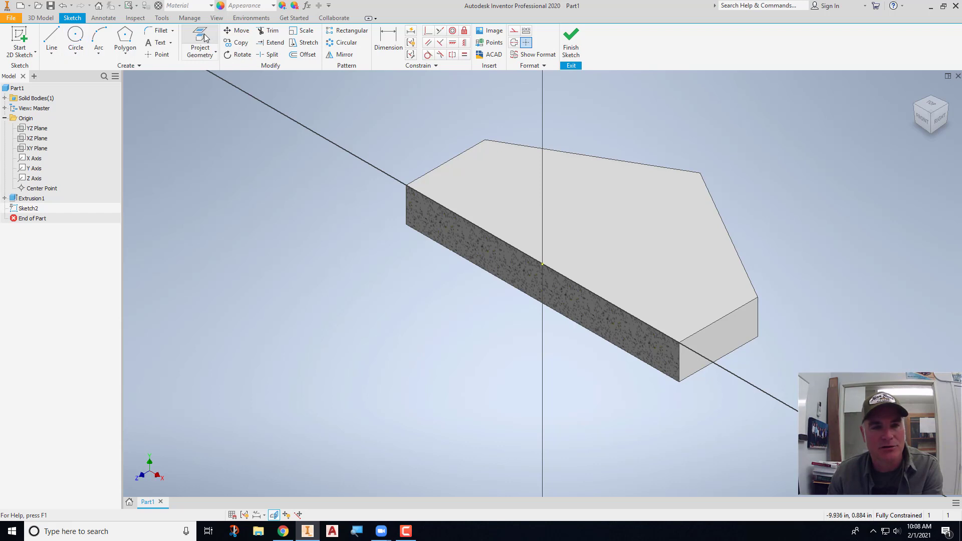
{"action": "left_click", "coordinate": [205, 38]}
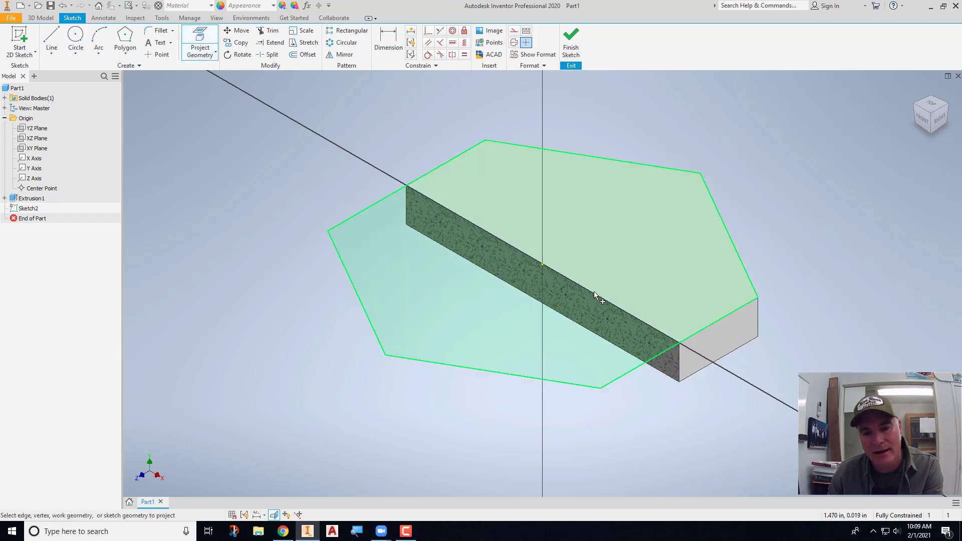
{"action": "left_click", "coordinate": [599, 297]}
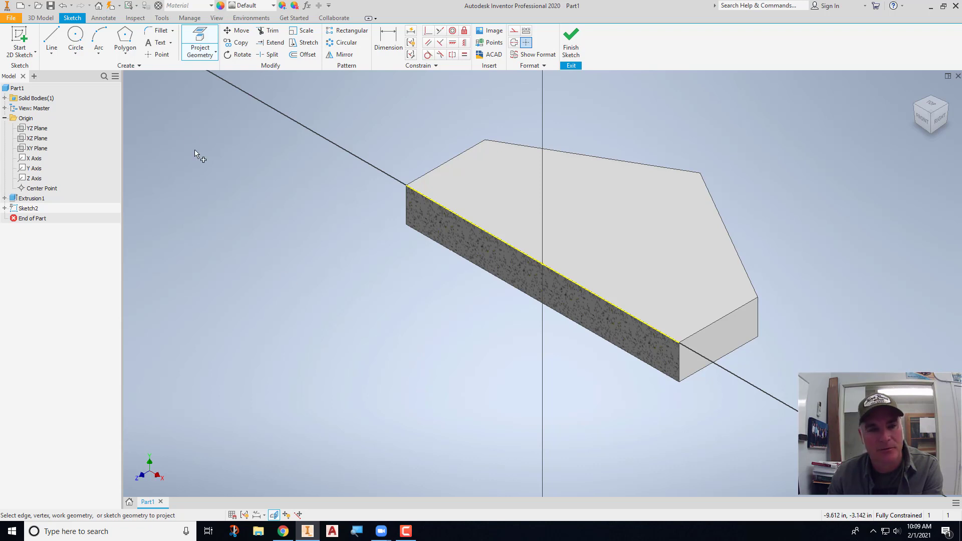
- Draw a circle centred on the projected top line, about 0.78 in from the plate's edge, and trim away its upper half
{"action": "left_click", "coordinate": [76, 40]}
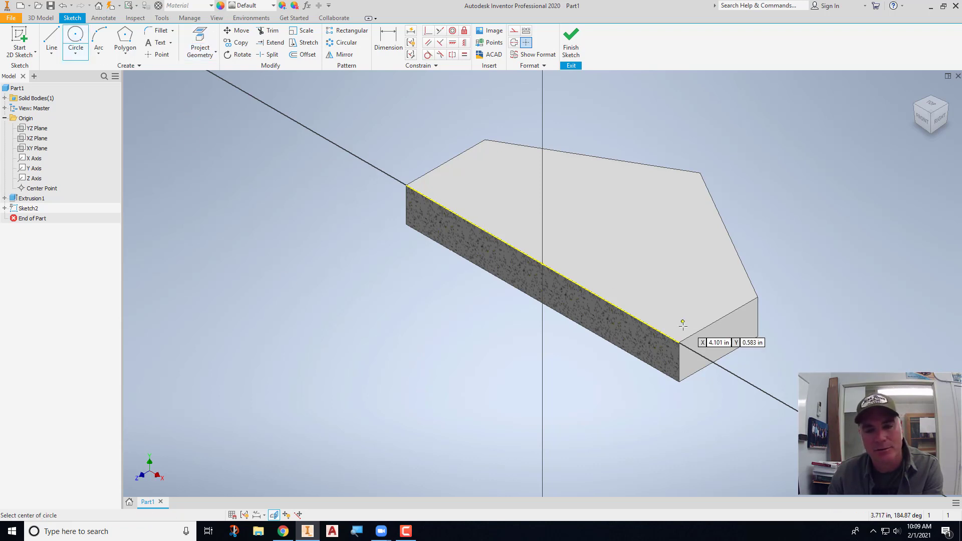
{"action": "left_click", "coordinate": [652, 327]}
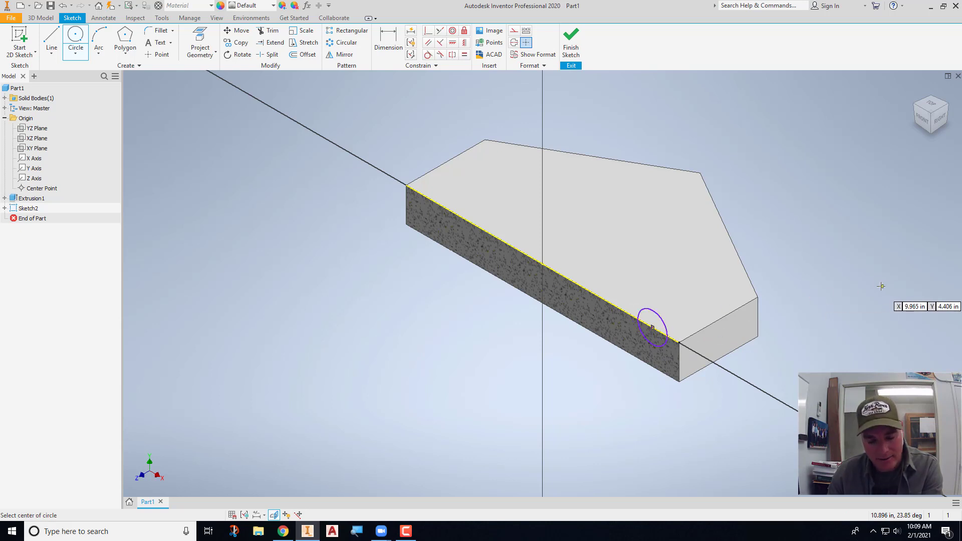
{"action": "key", "text": "x"}
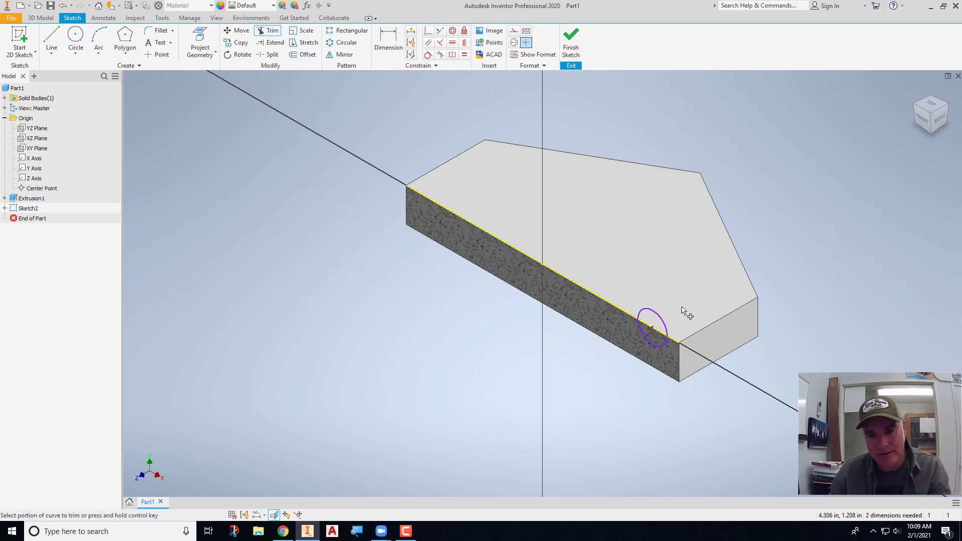
{"action": "left_click", "coordinate": [666, 324]}
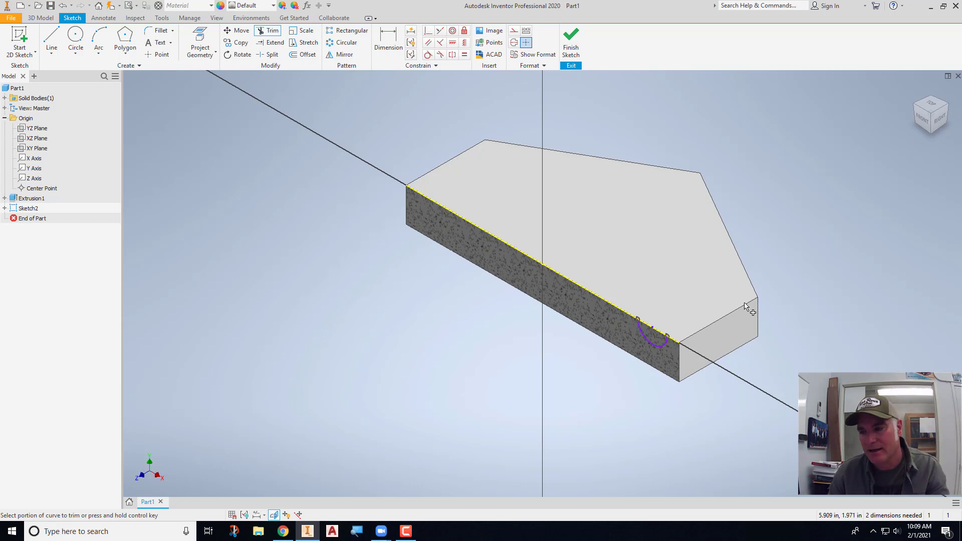
- In the front view, dimension the semicircle's centre 0.875 in from the plate's nearby vertical edge
{"action": "left_click", "coordinate": [921, 121]}
{"action": "scroll", "coordinate": [743, 301], "scroll_direction": "up", "scroll_amount": 6}
{"action": "middle_click_drag", "start_coordinate": [734, 297], "coordinate": [797, 306]}
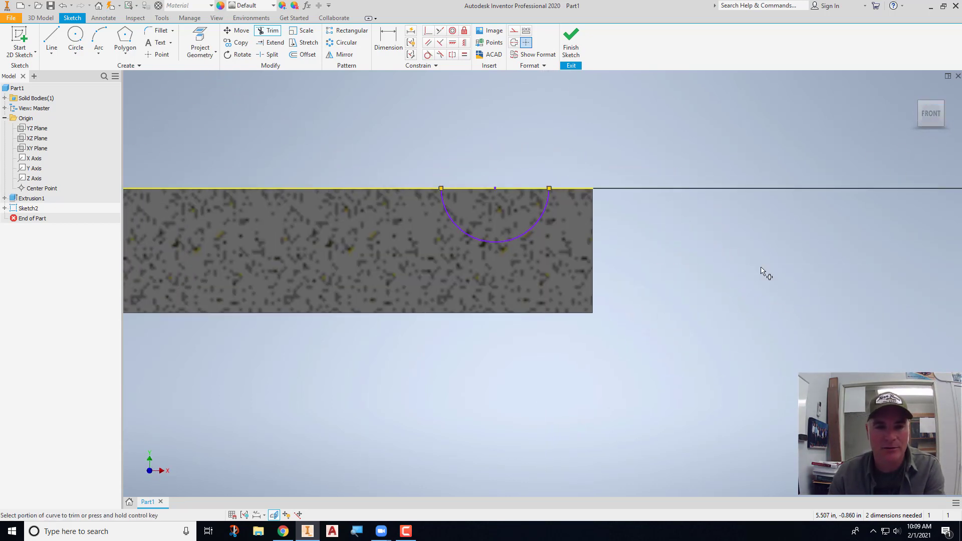
{"action": "left_click", "coordinate": [394, 38]}
{"action": "left_click", "coordinate": [592, 219]}
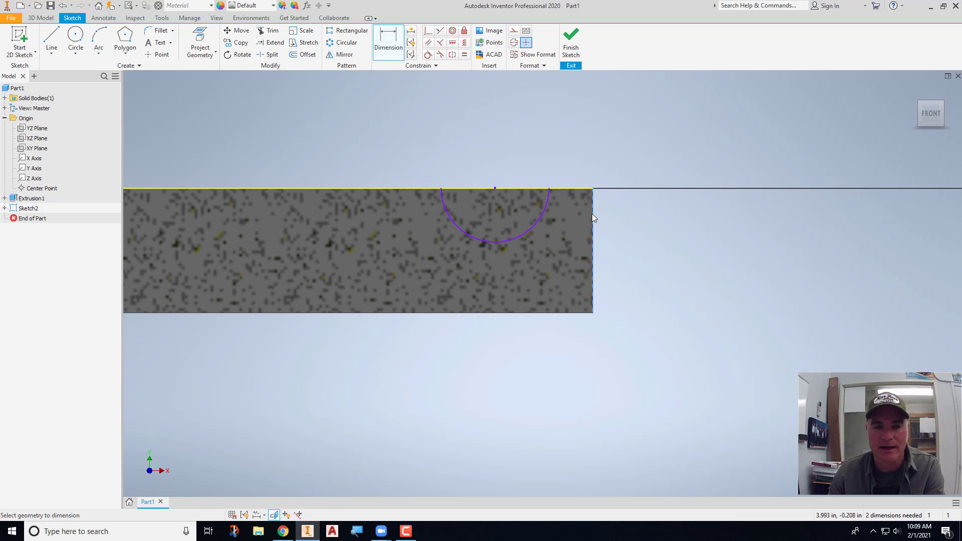
{"action": "left_click", "coordinate": [495, 189]}
{"action": "left_click", "coordinate": [539, 155]}
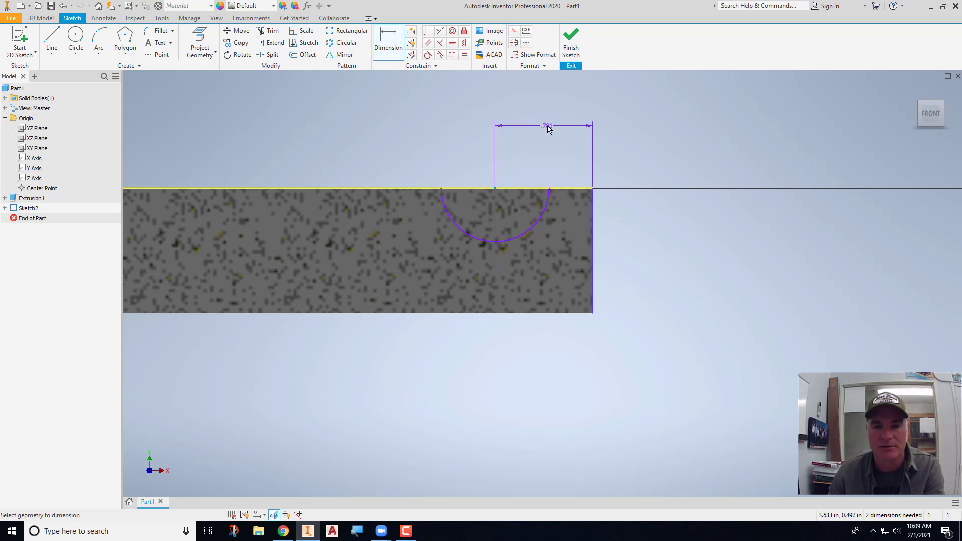
{"action": "left_click", "coordinate": [547, 125]}
{"action": "type", "text": ".875"}
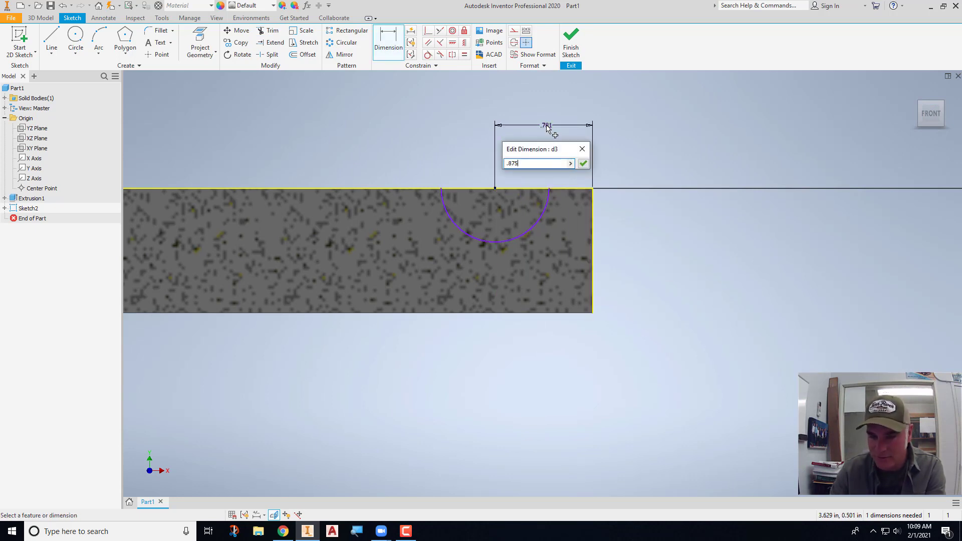
{"action": "key", "text": "Return"}
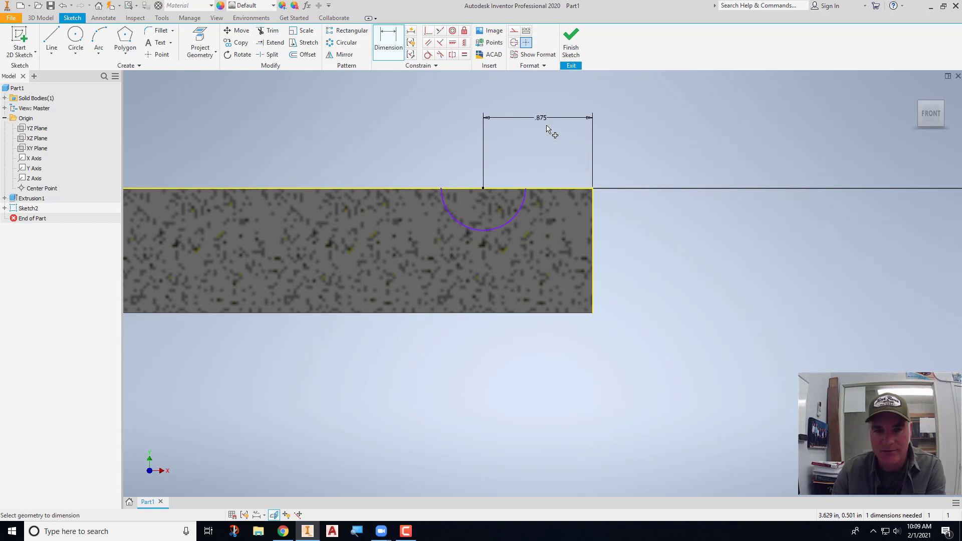
- Dimension the semicircle's radius as 0.44 in
{"action": "left_click", "coordinate": [519, 213]}
{"action": "left_click", "coordinate": [631, 275]}
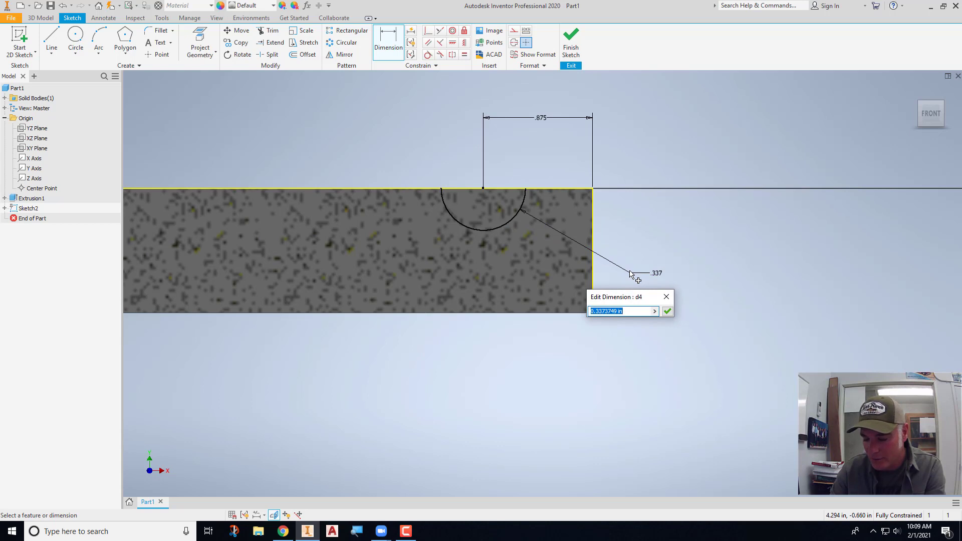
{"action": "type", "text": ".44"}
{"action": "key", "text": "Return"}
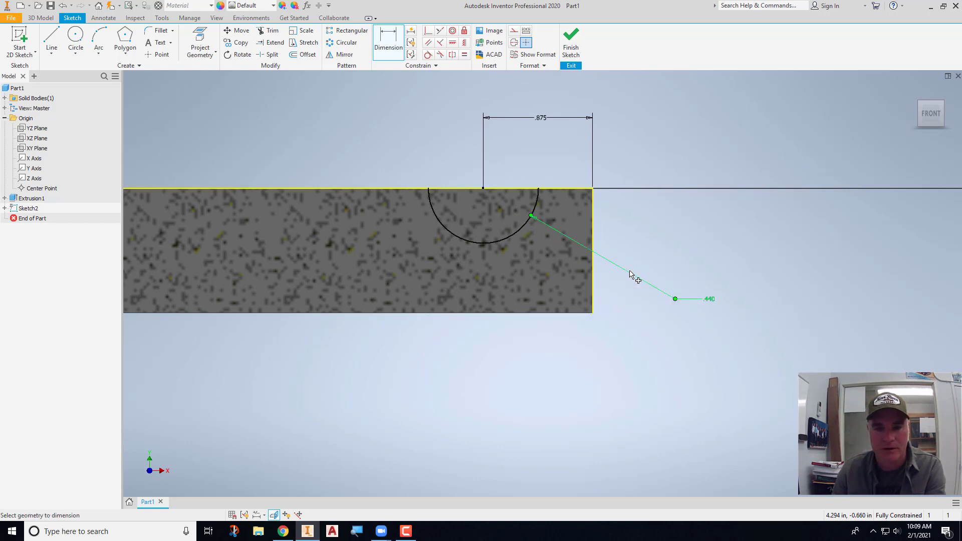
- Set the distance from the semicircle's centre to the plate edge to 0.88 in and finish the sketch
{"action": "double_click", "coordinate": [543, 119]}
{"action": "type", "text": ".8"}
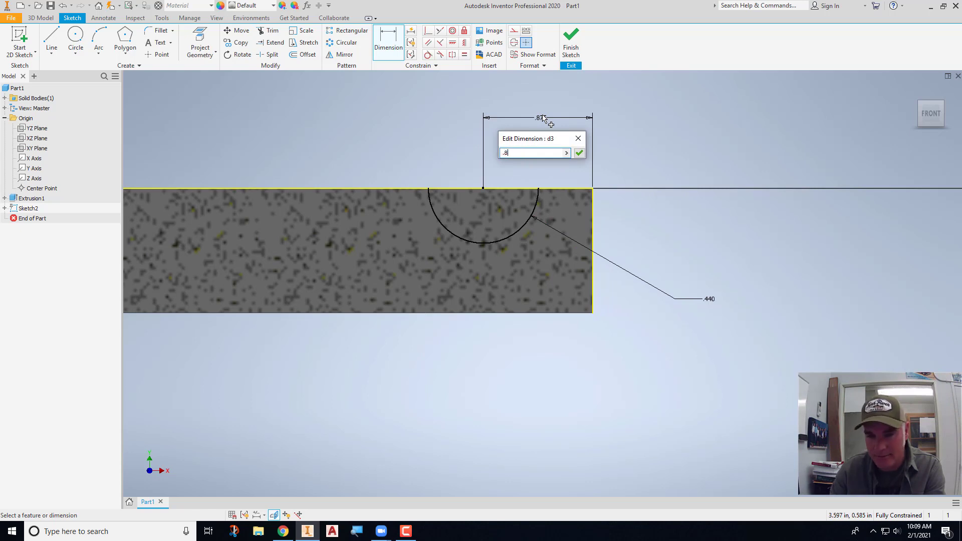
{"action": "type", "text": "8"}
{"action": "key", "text": "Return"}
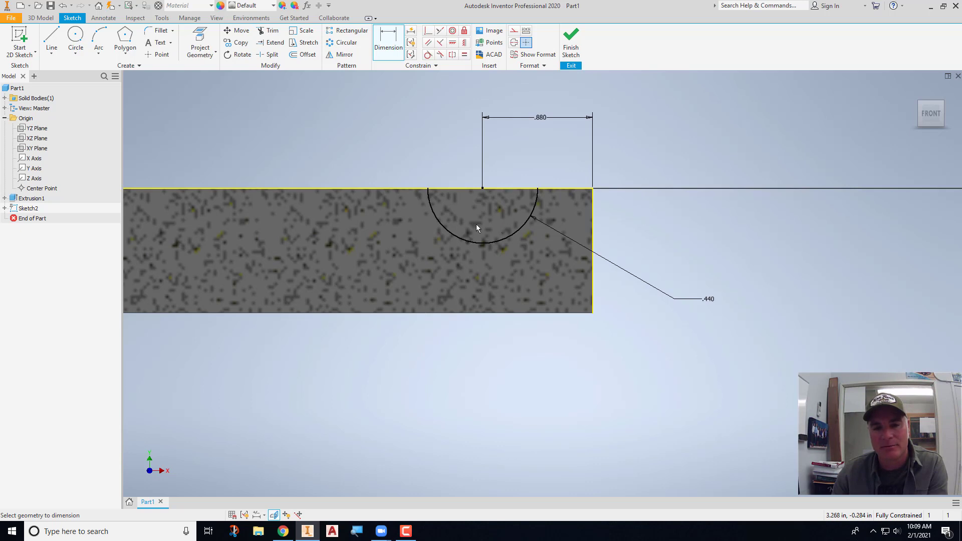
{"action": "left_click", "coordinate": [571, 48]}
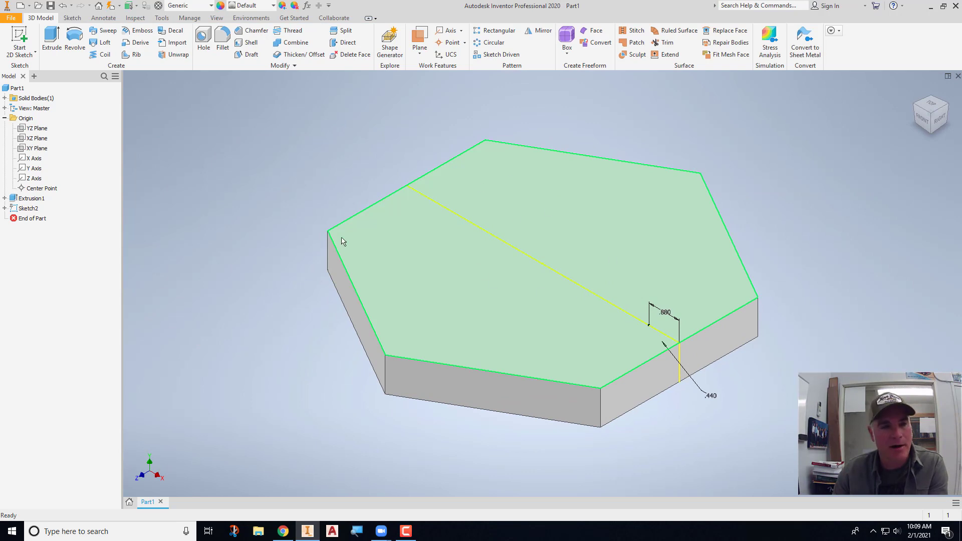
- Make the hexagon sketch consumed by the base extrusion visible for use as a sweep path
{"action": "left_click", "coordinate": [105, 35]}
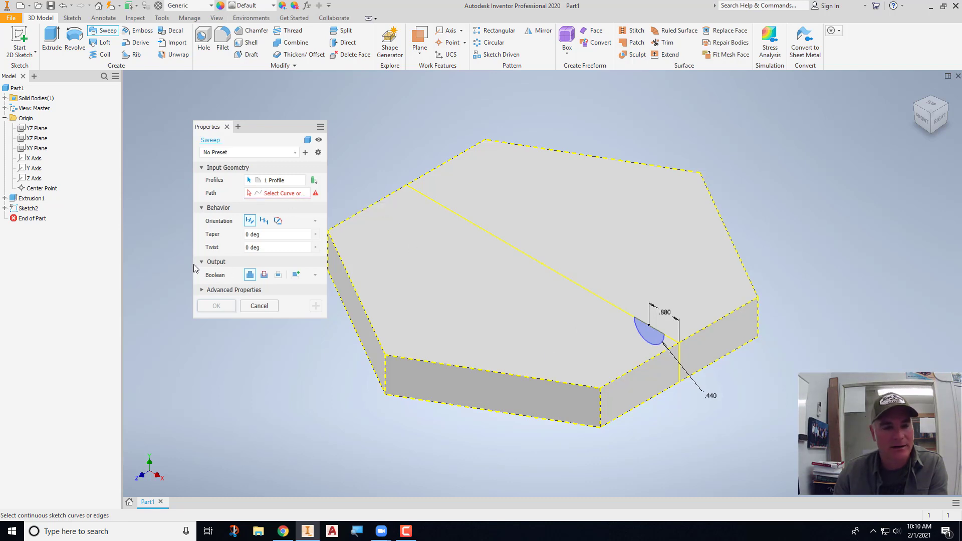
{"action": "left_click", "coordinate": [259, 306]}
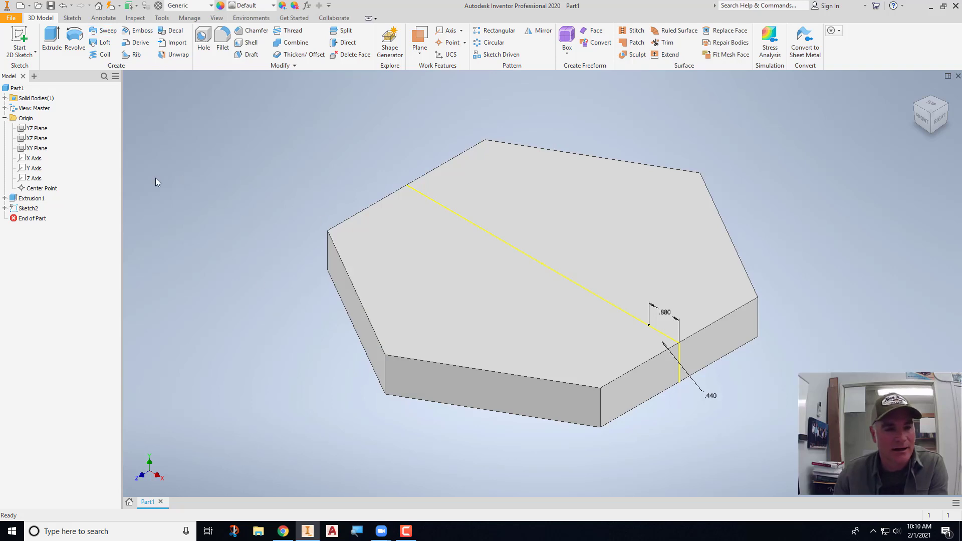
{"action": "left_click", "coordinate": [5, 198]}
{"action": "left_click", "coordinate": [28, 209]}
{"action": "right_click", "coordinate": [28, 209]}
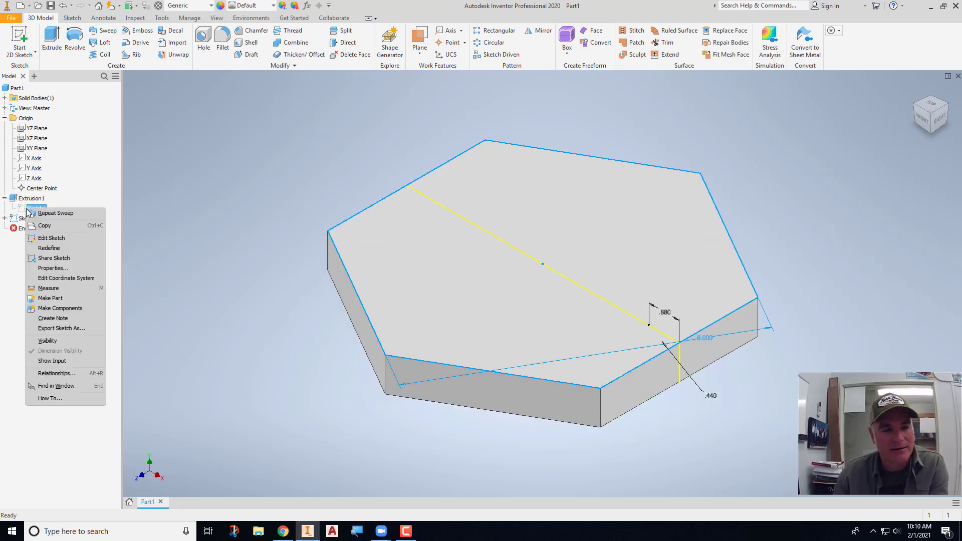
{"action": "left_click", "coordinate": [51, 341]}
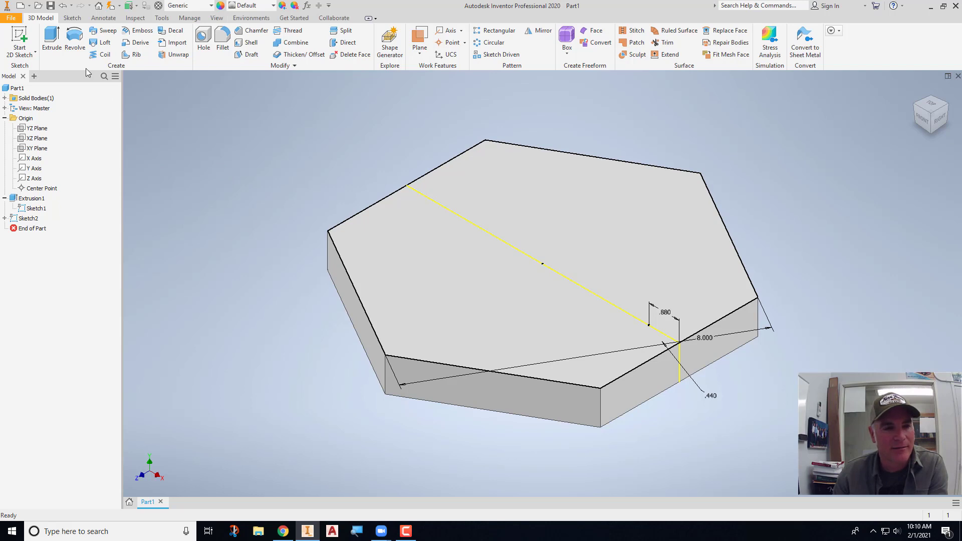
{"action": "left_click", "coordinate": [102, 30]}
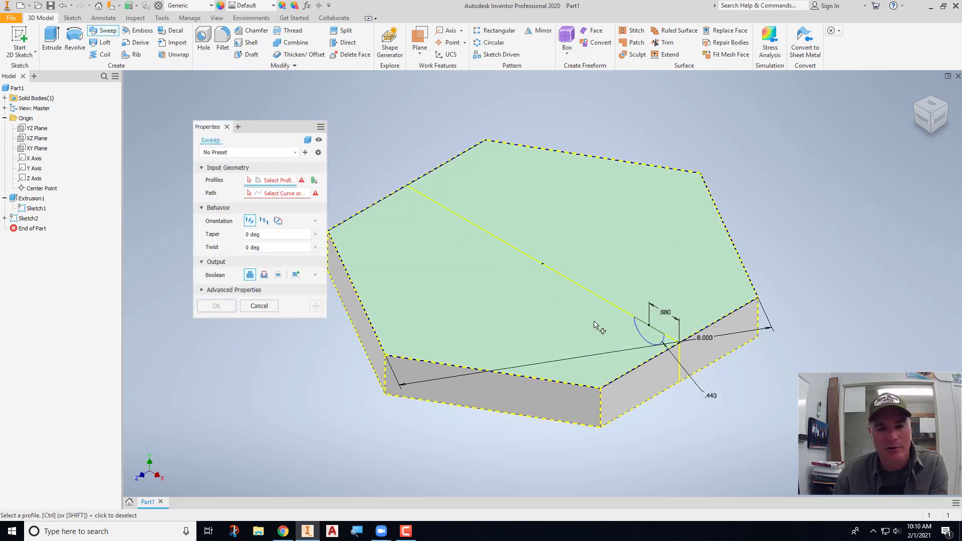
{"action": "left_click", "coordinate": [644, 331]}
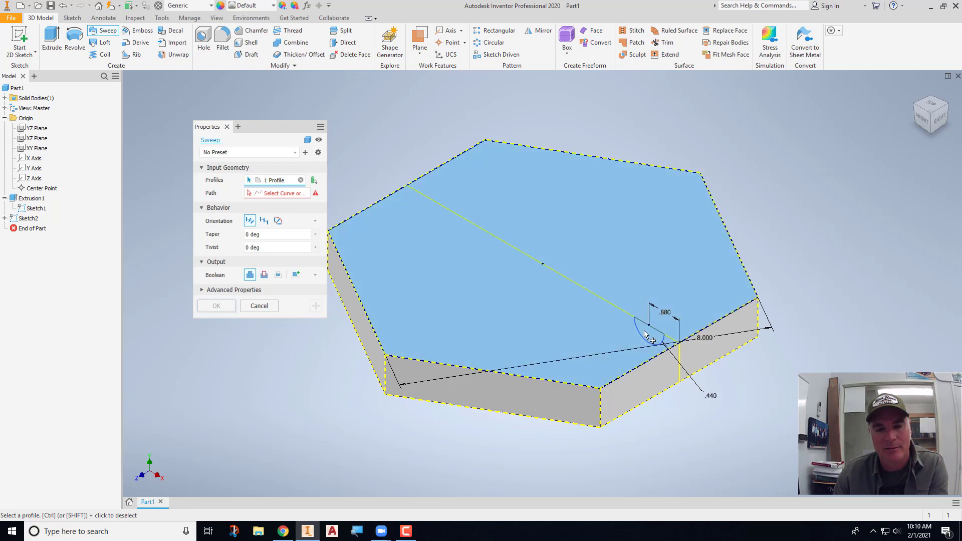
{"action": "left_click", "coordinate": [258, 305]}
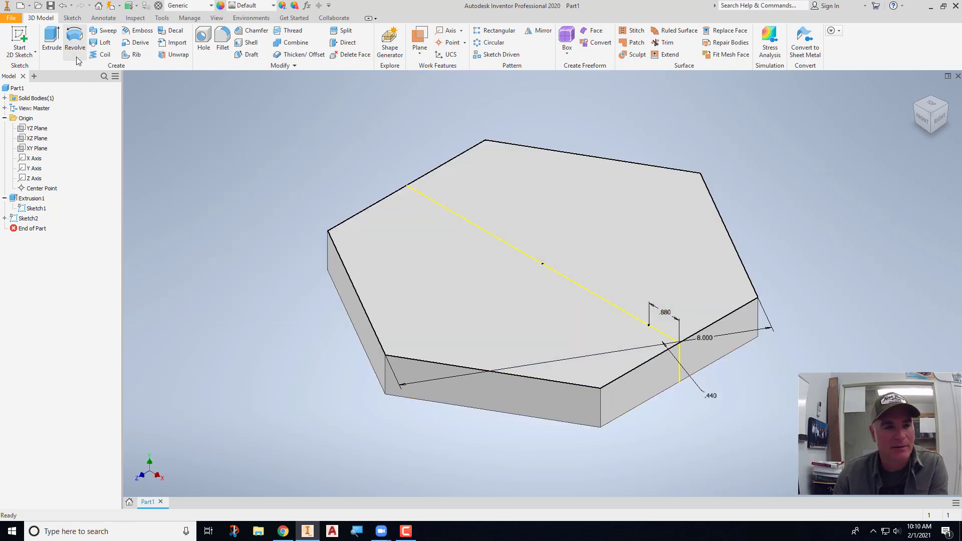
- Sweep the semicircle profile along the hexagon sketch outline as a cut in the plate, accepting the path that does not intersect the profile
{"action": "left_click", "coordinate": [104, 31]}
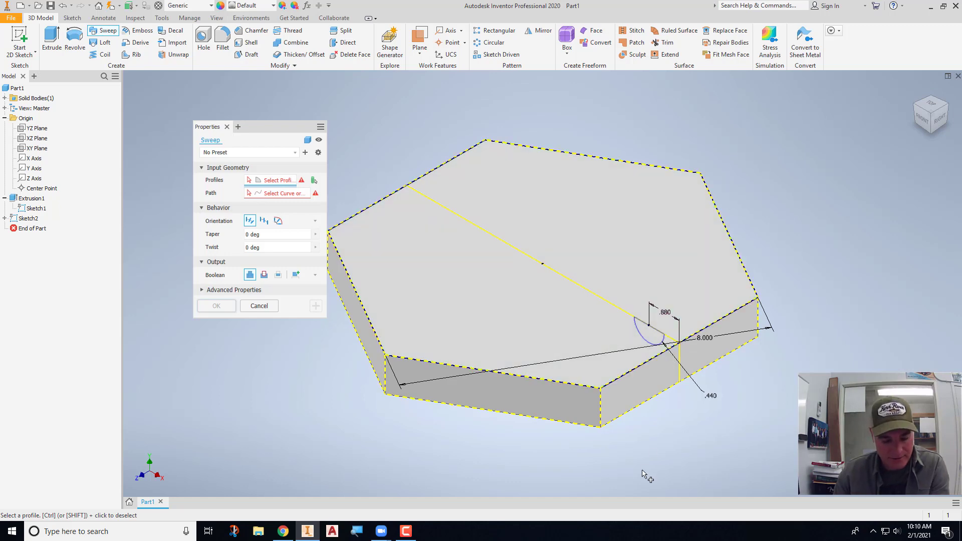
{"action": "key", "text": "F4"}
{"action": "left_click_drag", "start_coordinate": [634, 481], "coordinate": [653, 361]}
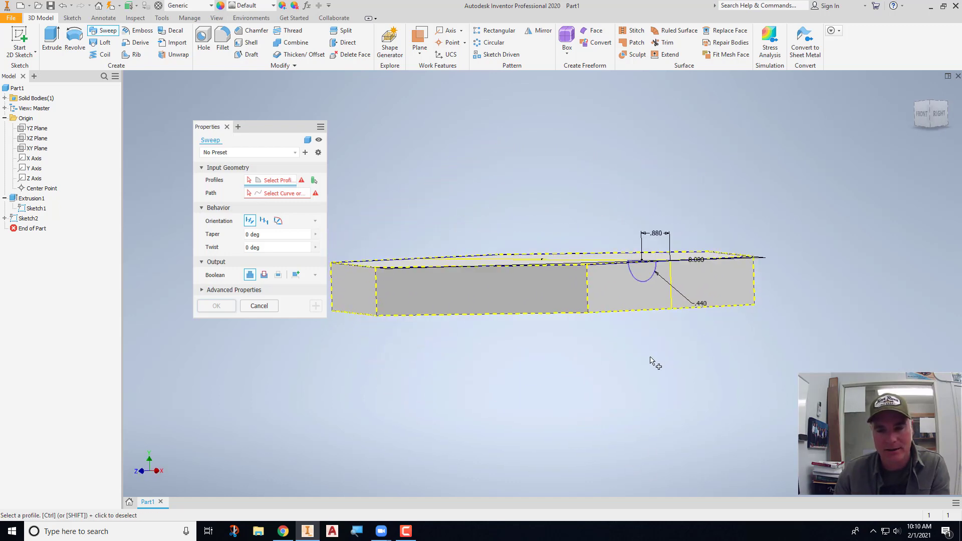
{"action": "left_click", "coordinate": [649, 283]}
{"action": "key", "text": "F6"}
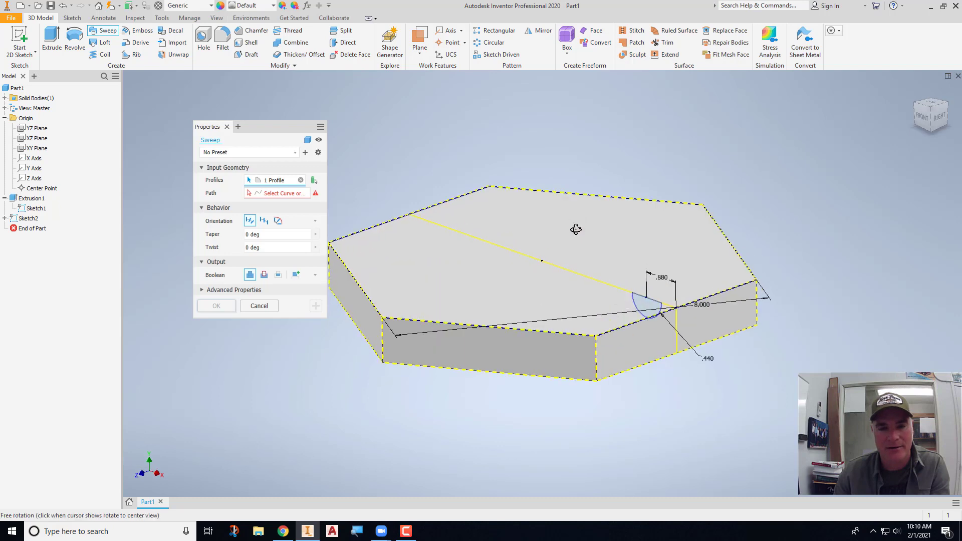
{"action": "left_click", "coordinate": [258, 193]}
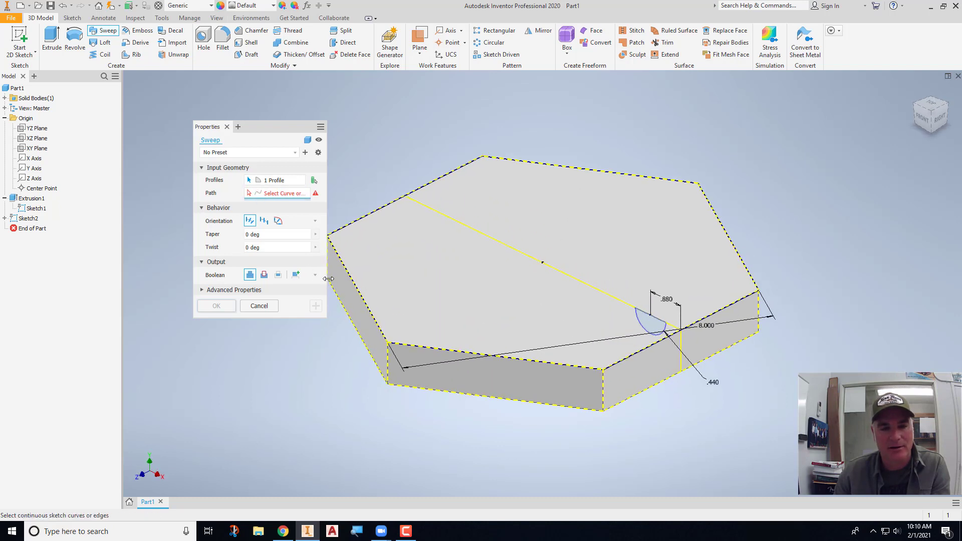
{"action": "left_click", "coordinate": [352, 281]}
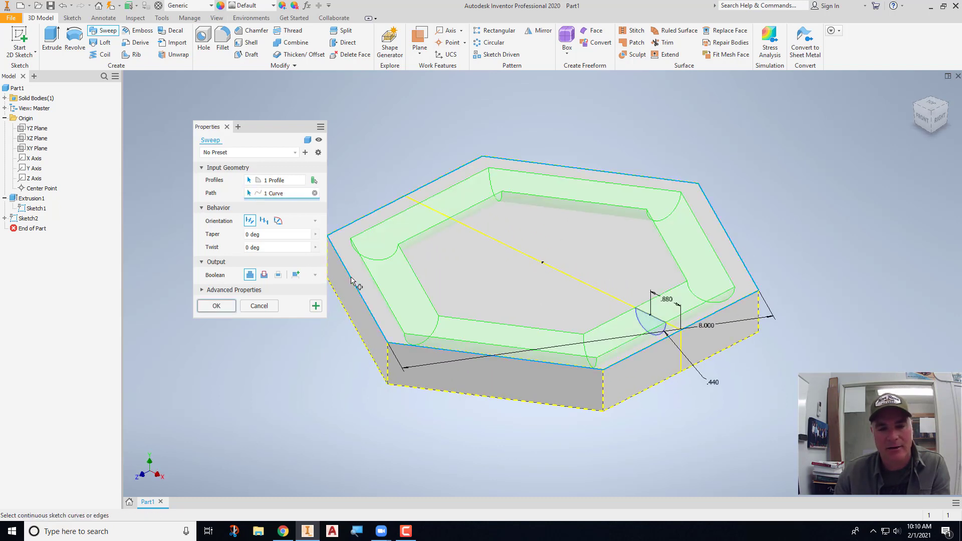
{"action": "left_click", "coordinate": [264, 275]}
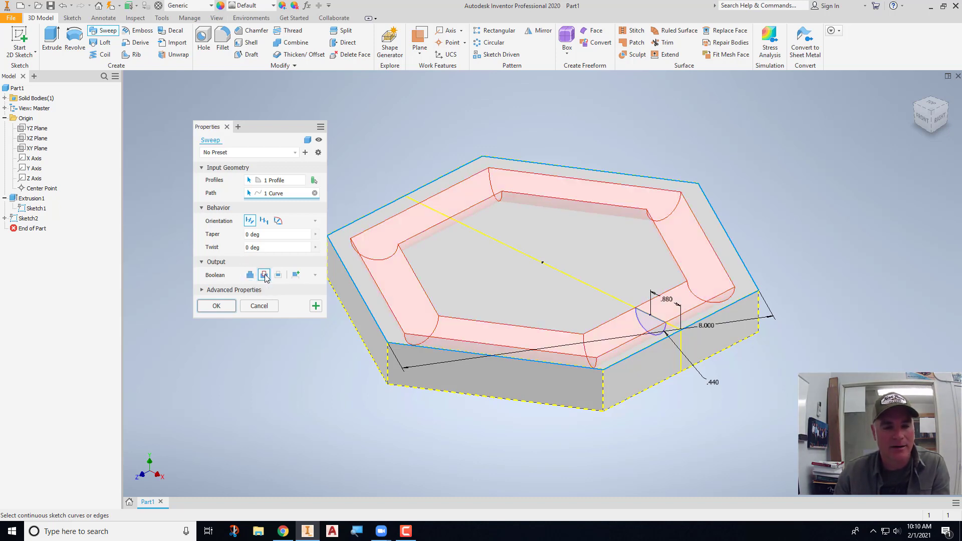
{"action": "left_click", "coordinate": [228, 309]}
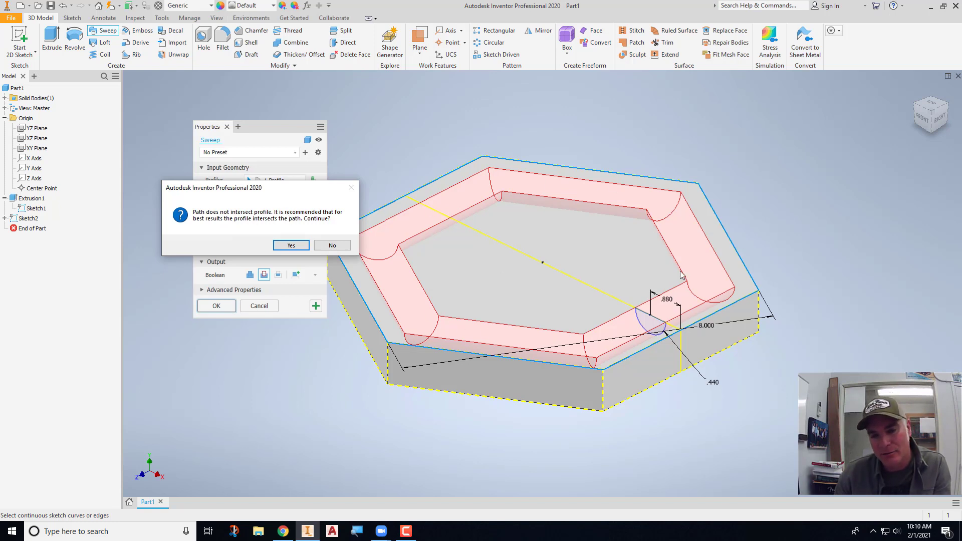
{"action": "left_click", "coordinate": [295, 245]}
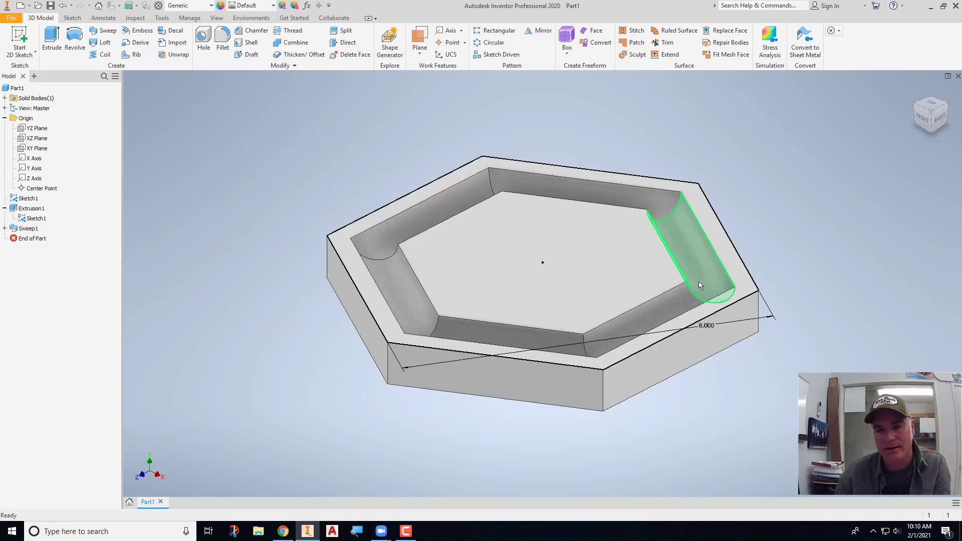
- Hide the hexagon sketch used as the sweep path
{"action": "mouse_move", "coordinate": [698, 281]}
{"action": "middle_mouse_down", "text": "shift"}
{"action": "mouse_move", "coordinate": [729, 319]}
{"action": "mouse_move", "coordinate": [700, 286]}
{"action": "mouse_move", "coordinate": [695, 294]}
{"action": "middle_mouse_up", "text": "shift"}
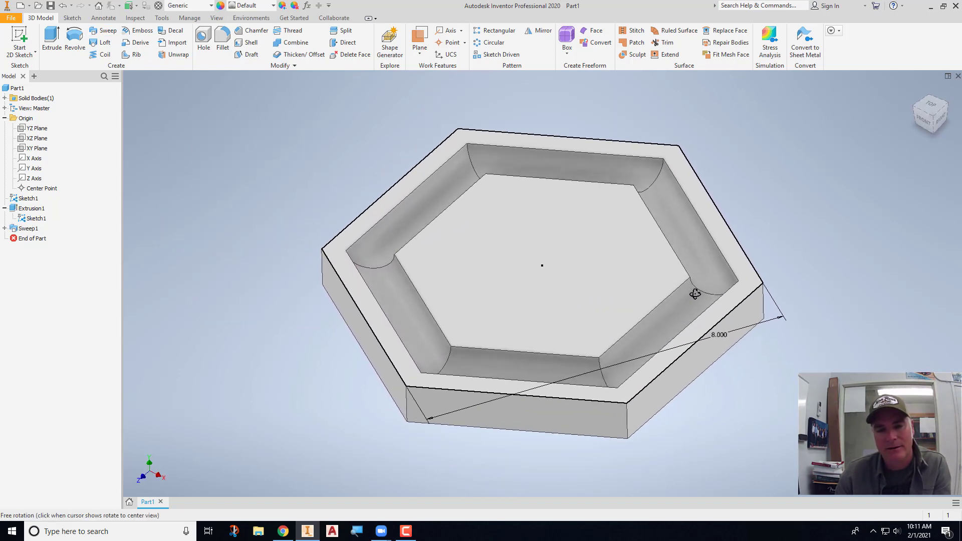
{"action": "right_click", "coordinate": [38, 219]}
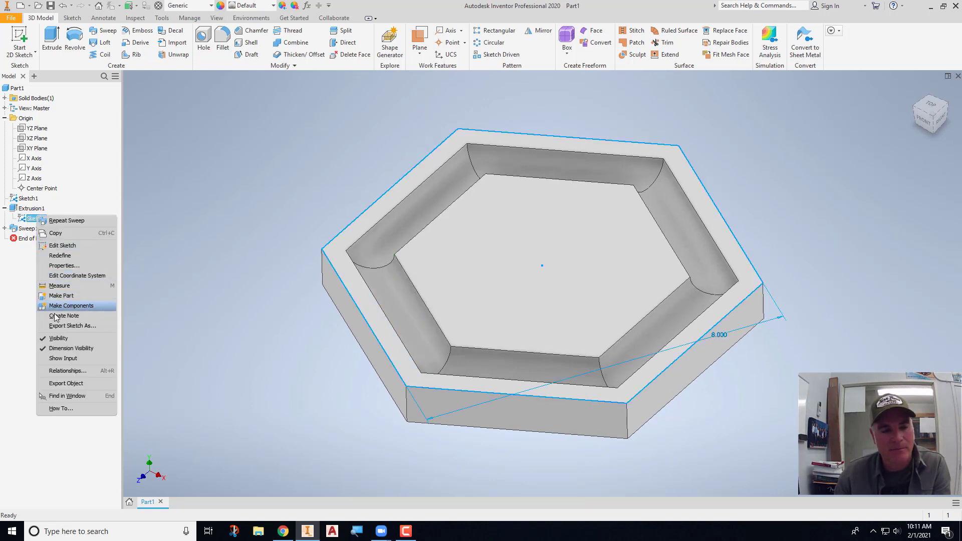
{"action": "left_click", "coordinate": [58, 338]}
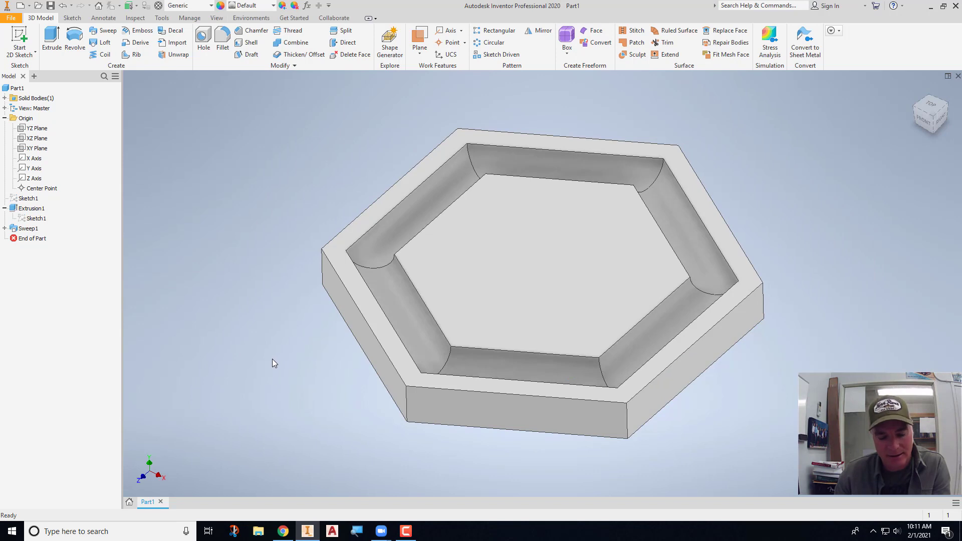
- Save the part as Coaster in the Basic Modeling folder
{"action": "key", "text": "ctrl+s"}
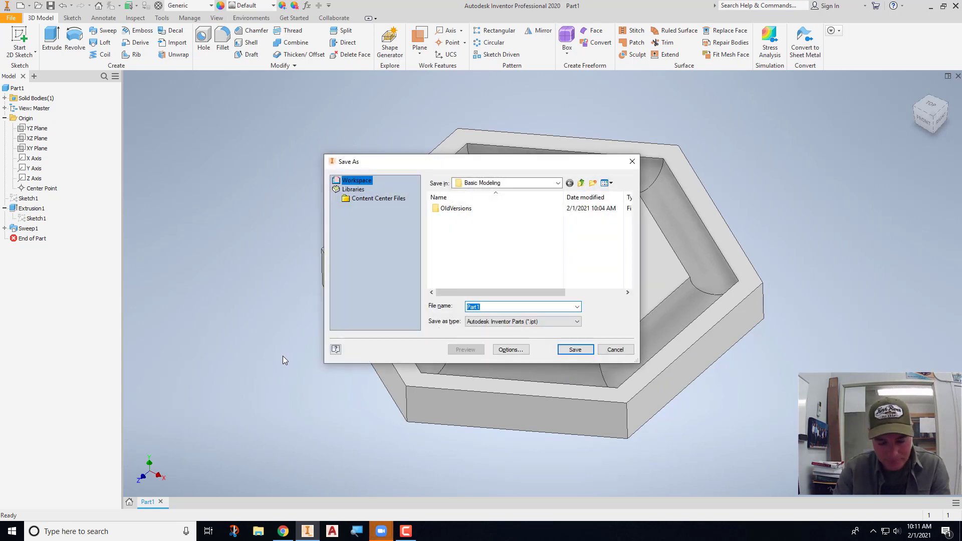
{"action": "type", "text": "Coaster"}
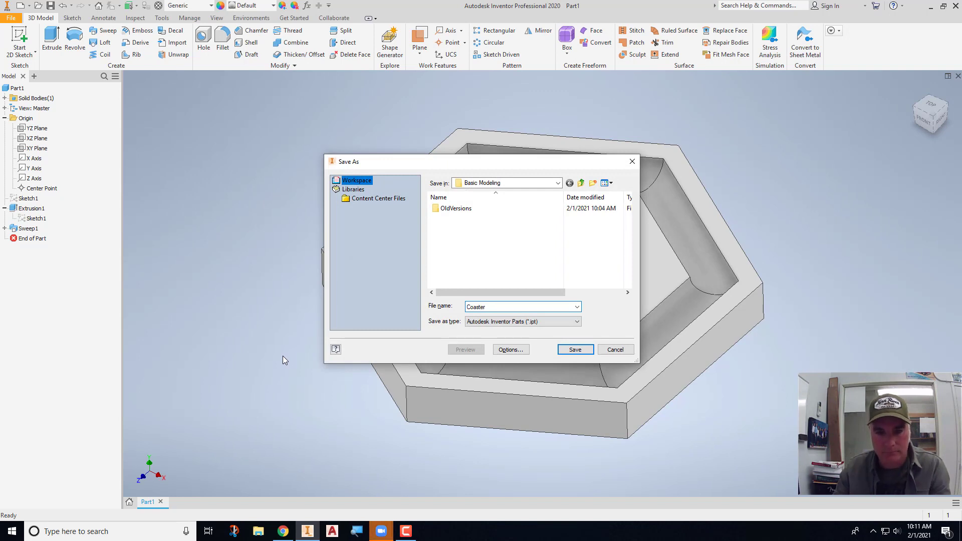
{"action": "left_click", "coordinate": [568, 349]}
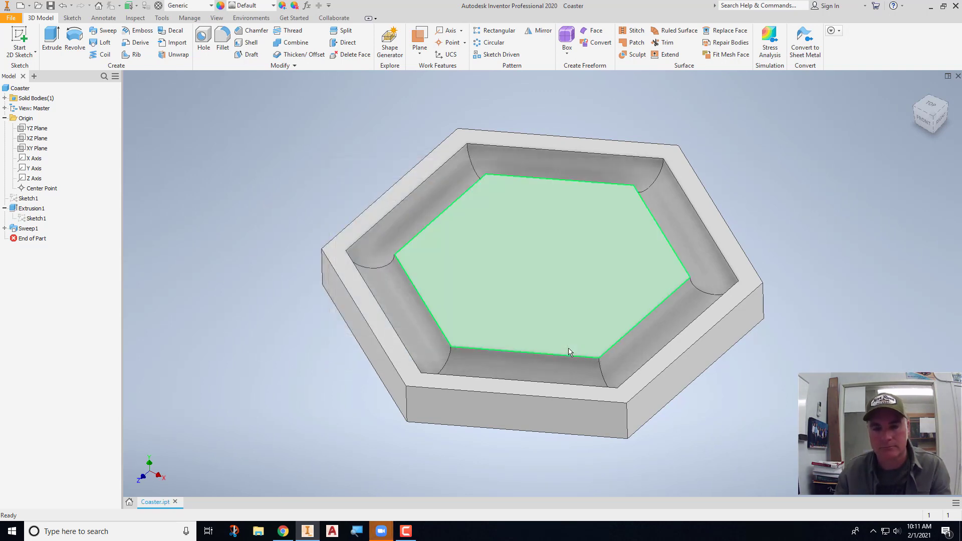